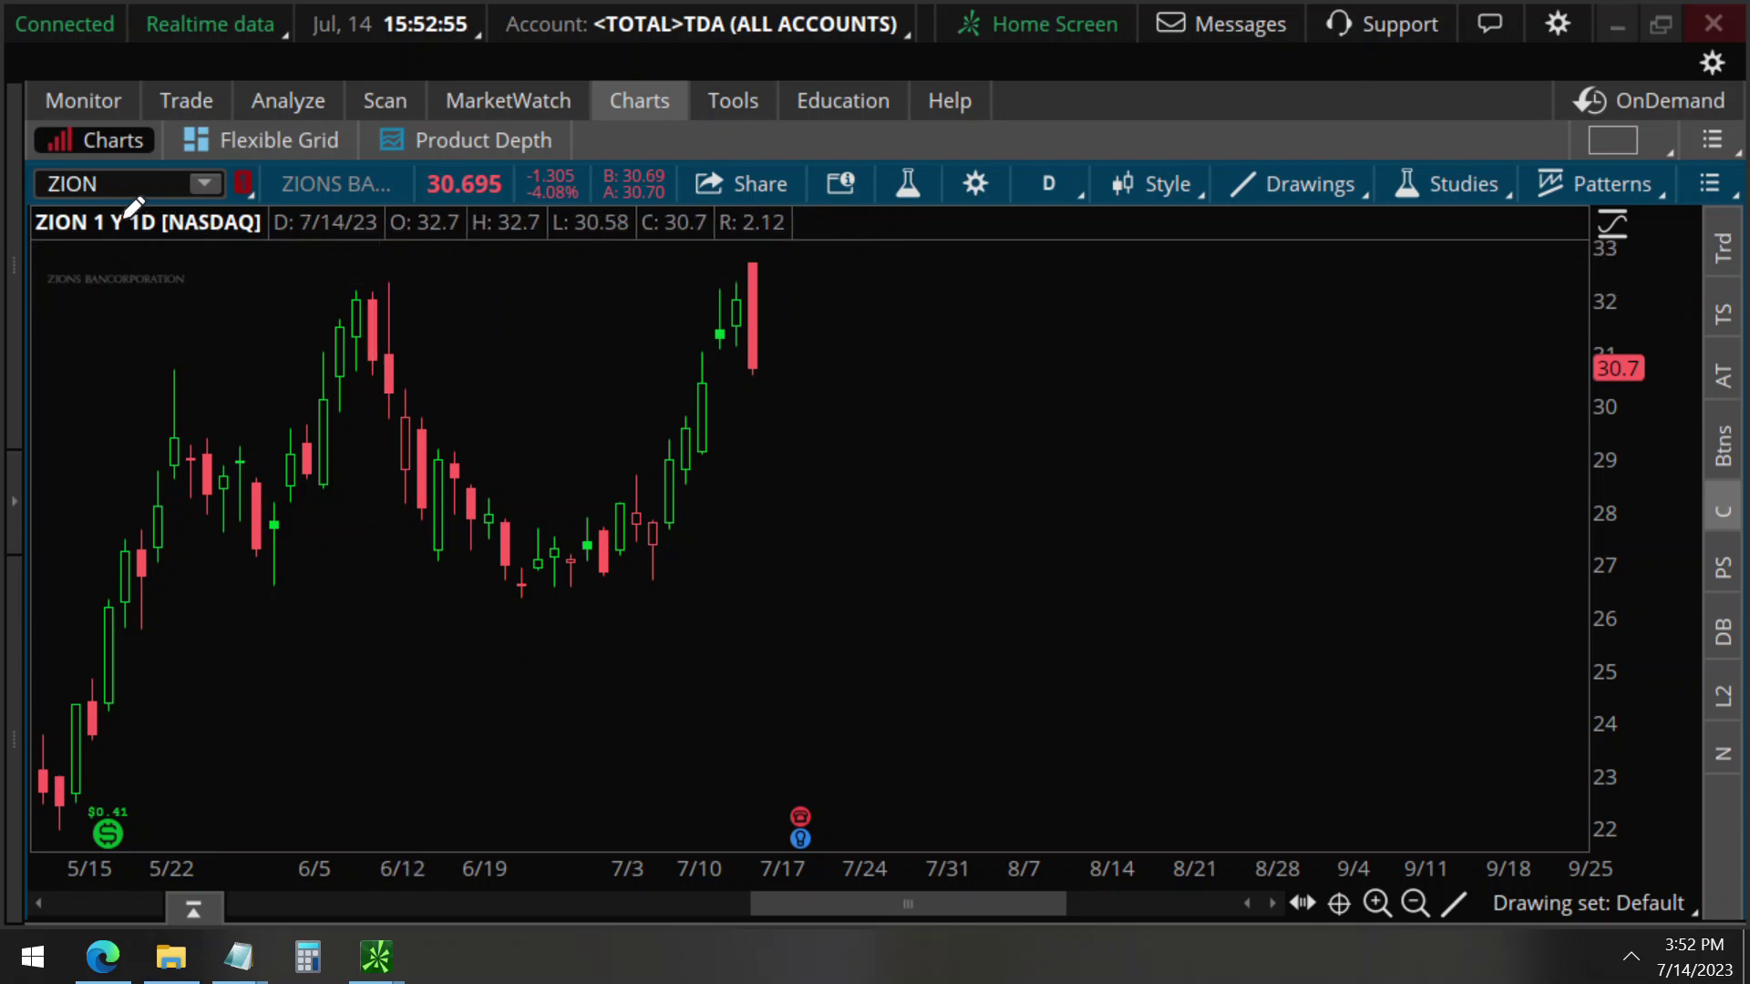
Examine the ZION daily price chart and its upcoming earnings event marker
drag(24, 208, 576, 208)
mouse_move(127, 206)
mouse_down()
mouse_move(23, 173)
mouse_move(16, 202)
mouse_up()
drag(223, 53, 552, 48)
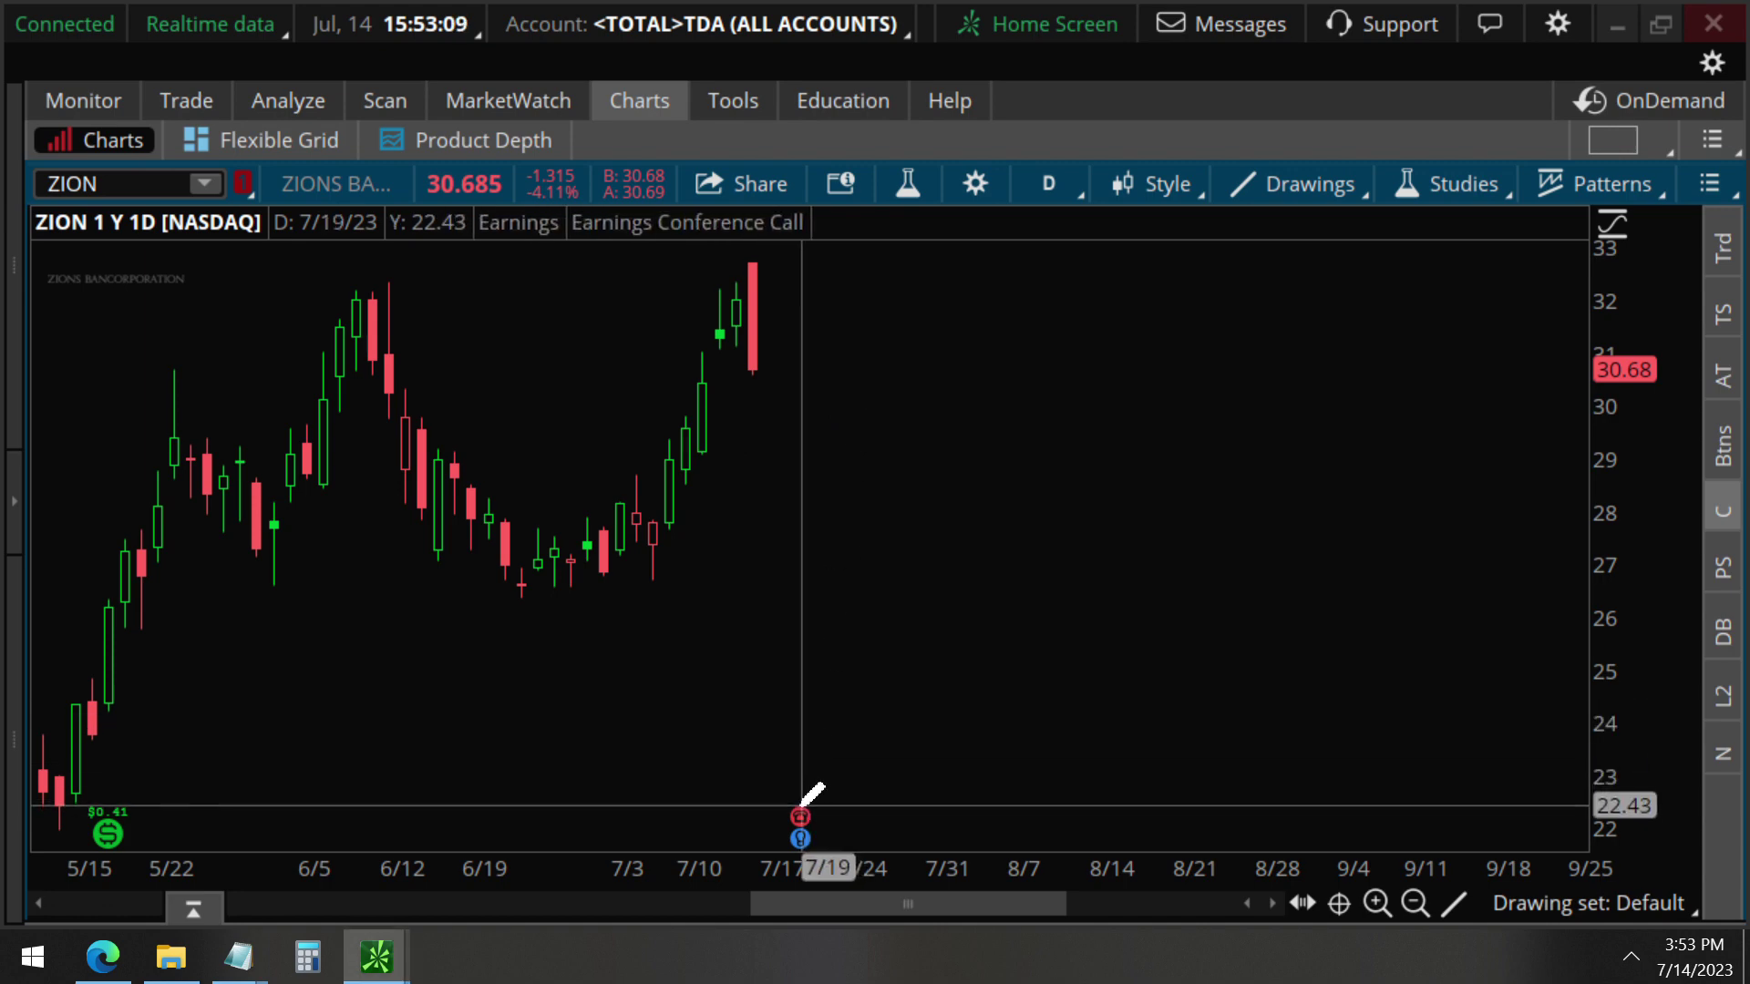
mouse_move(800, 805)
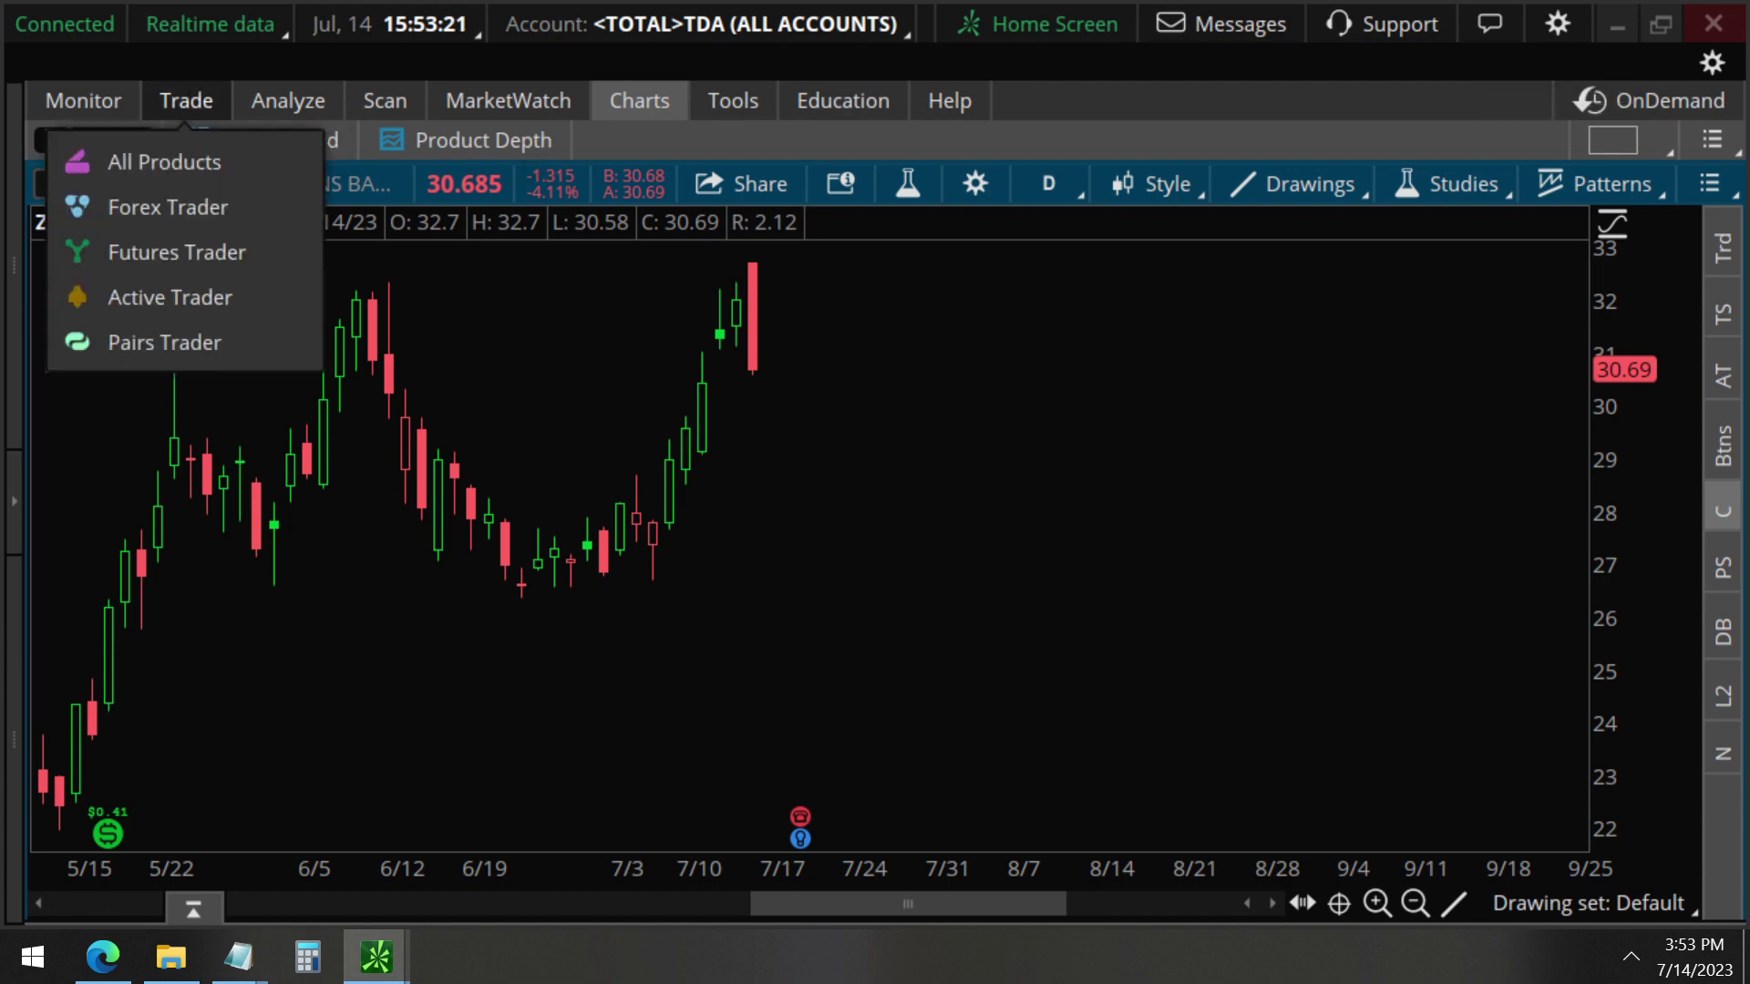
Open the ZION all-products trade page and bring the largest trades in Options Time & Sales into view
click(191, 98)
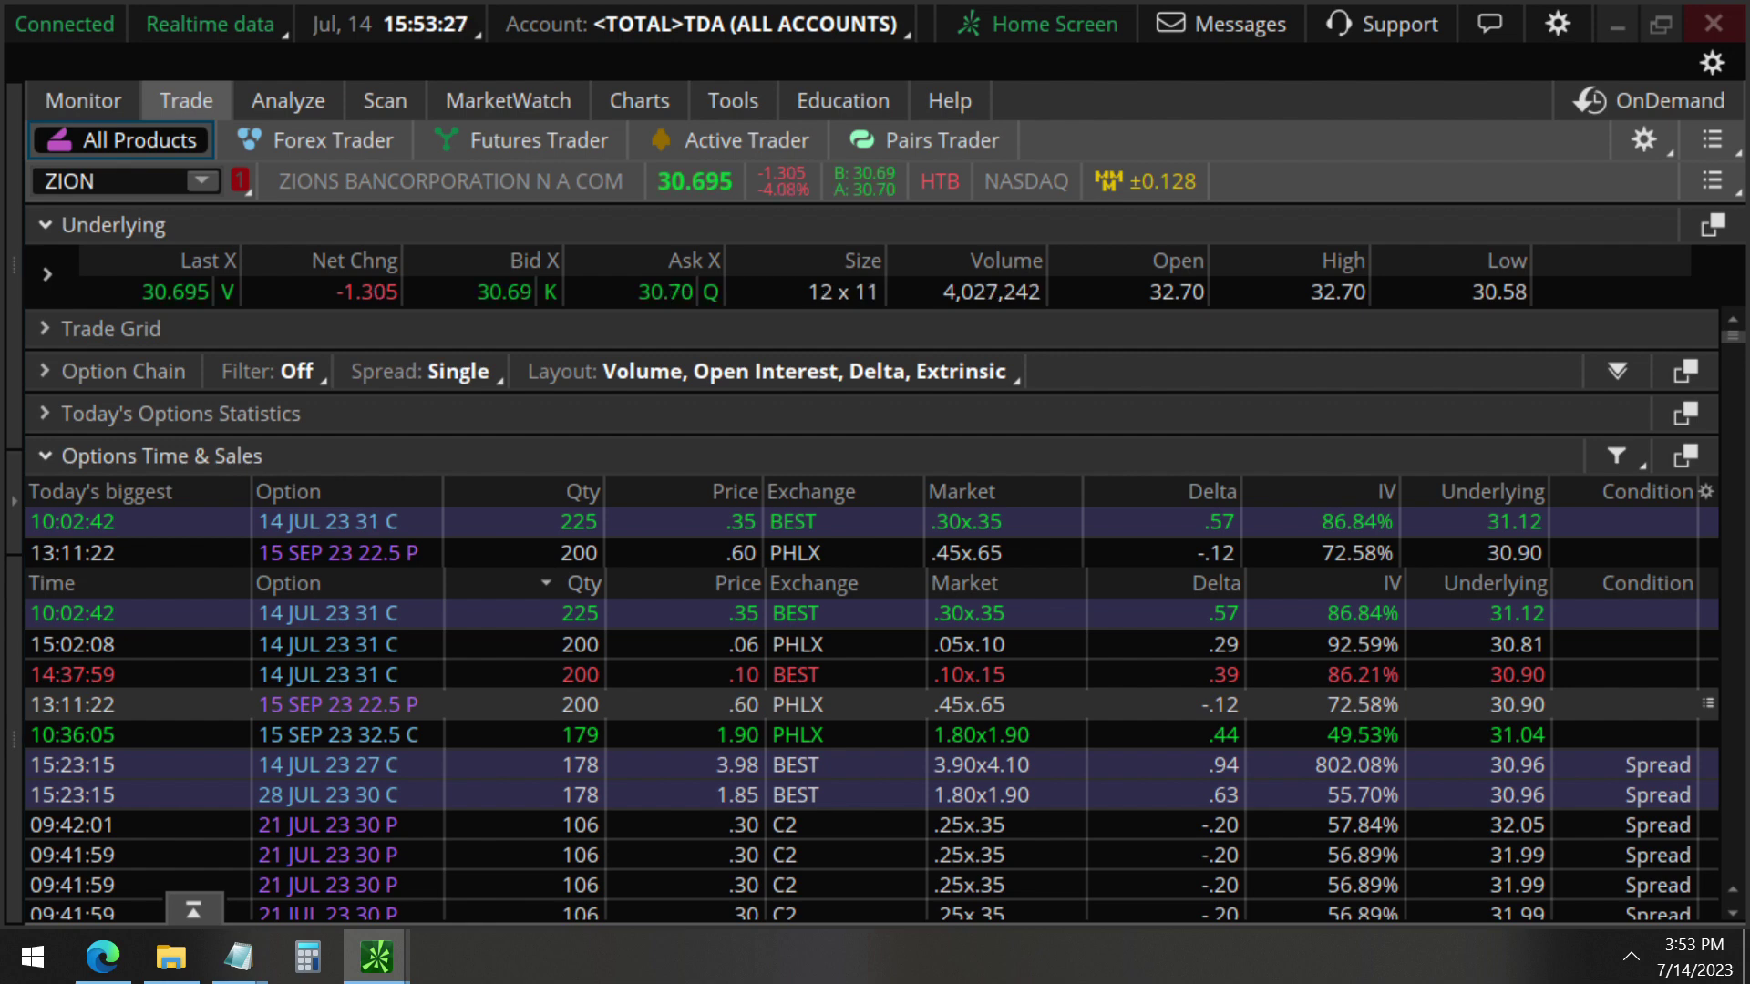
scroll(1705, 638, down, 2)
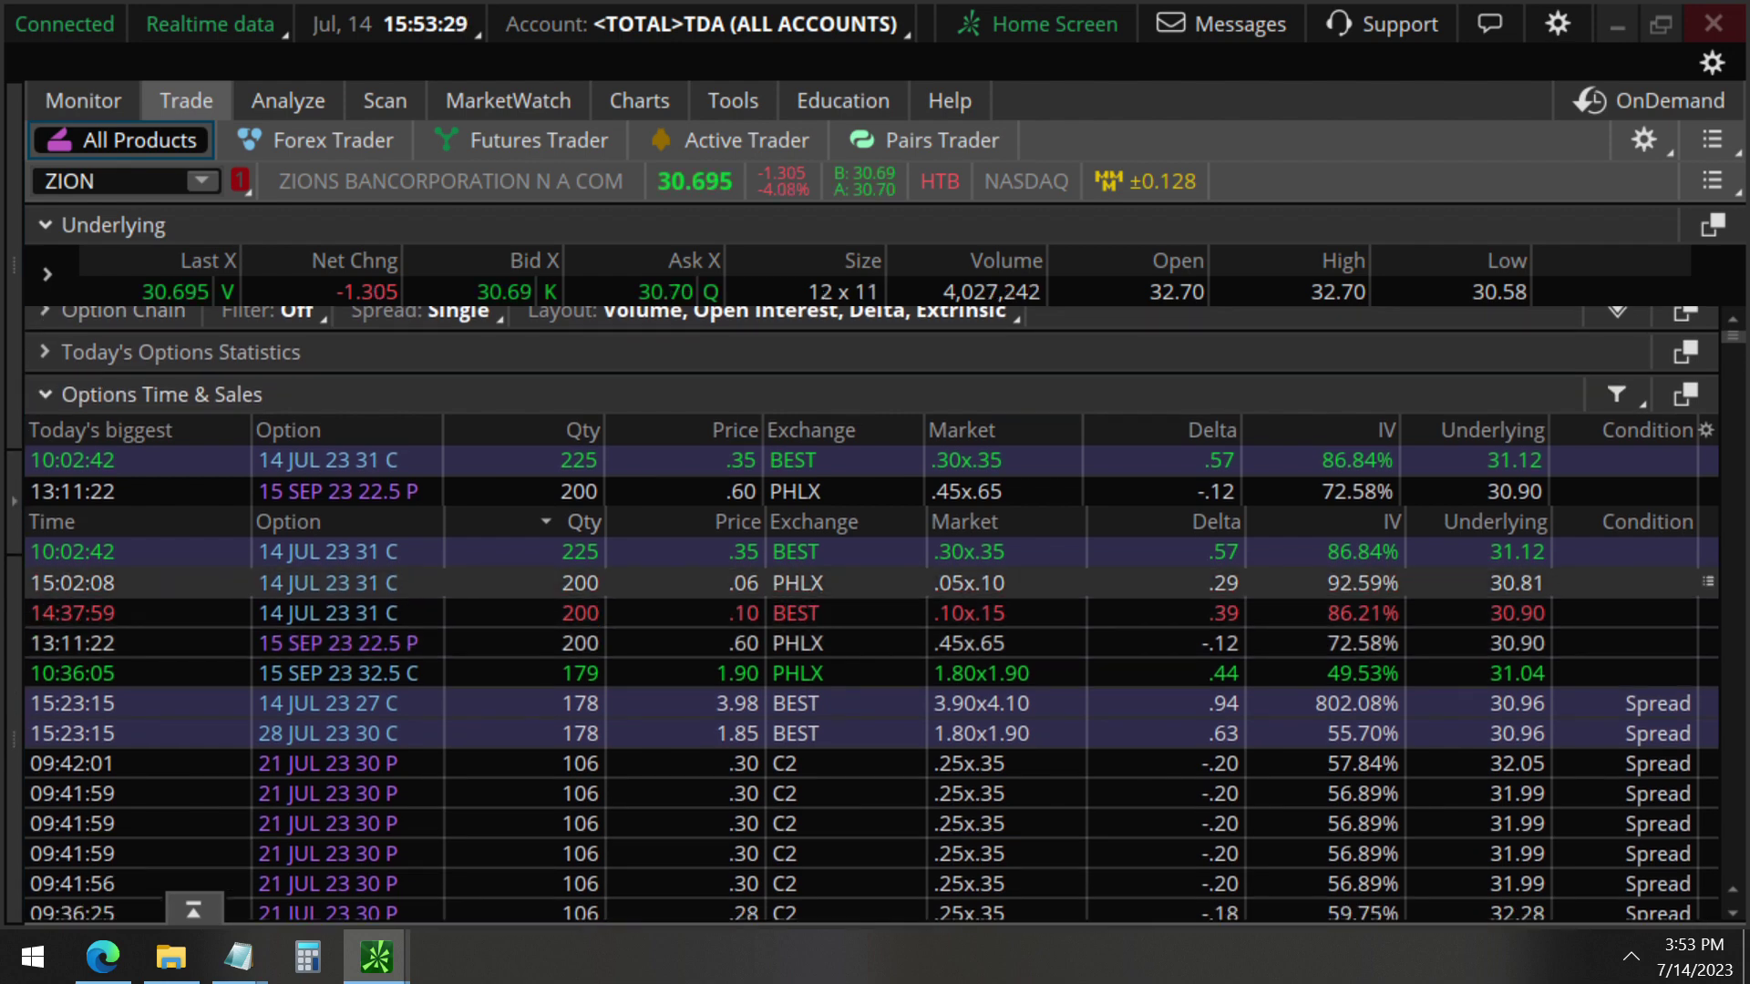
scroll(1704, 511, down, 1)
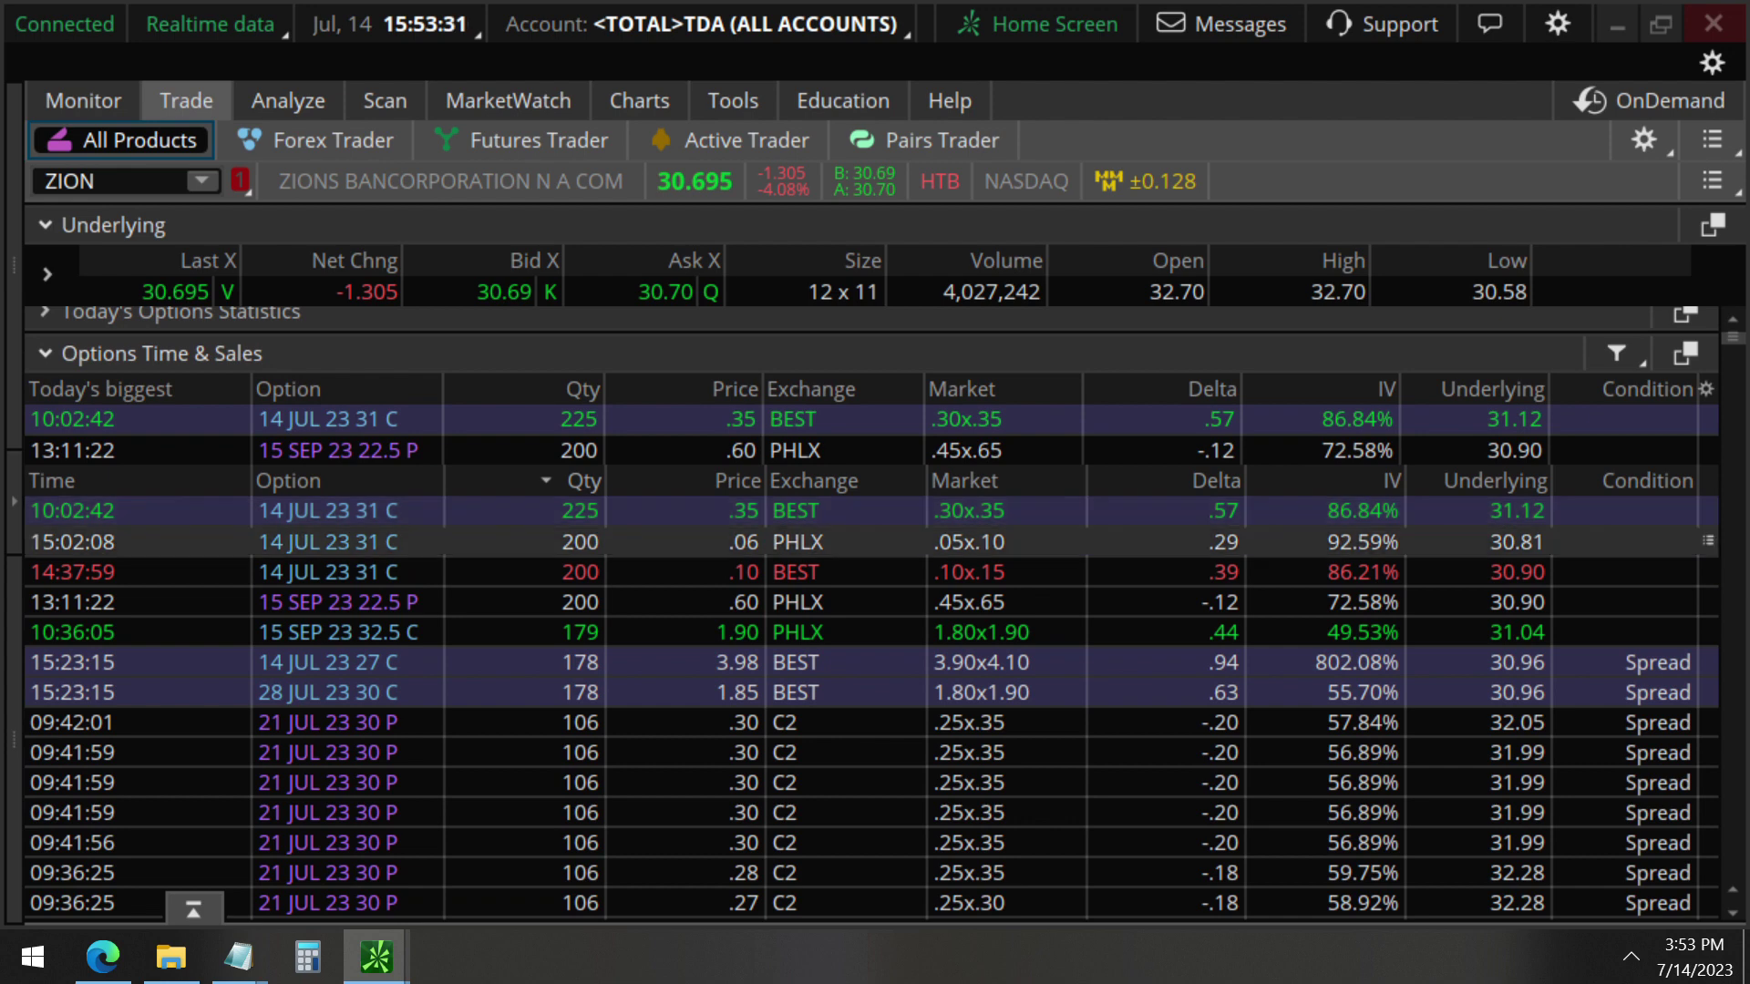
scroll(1705, 519, up, 1)
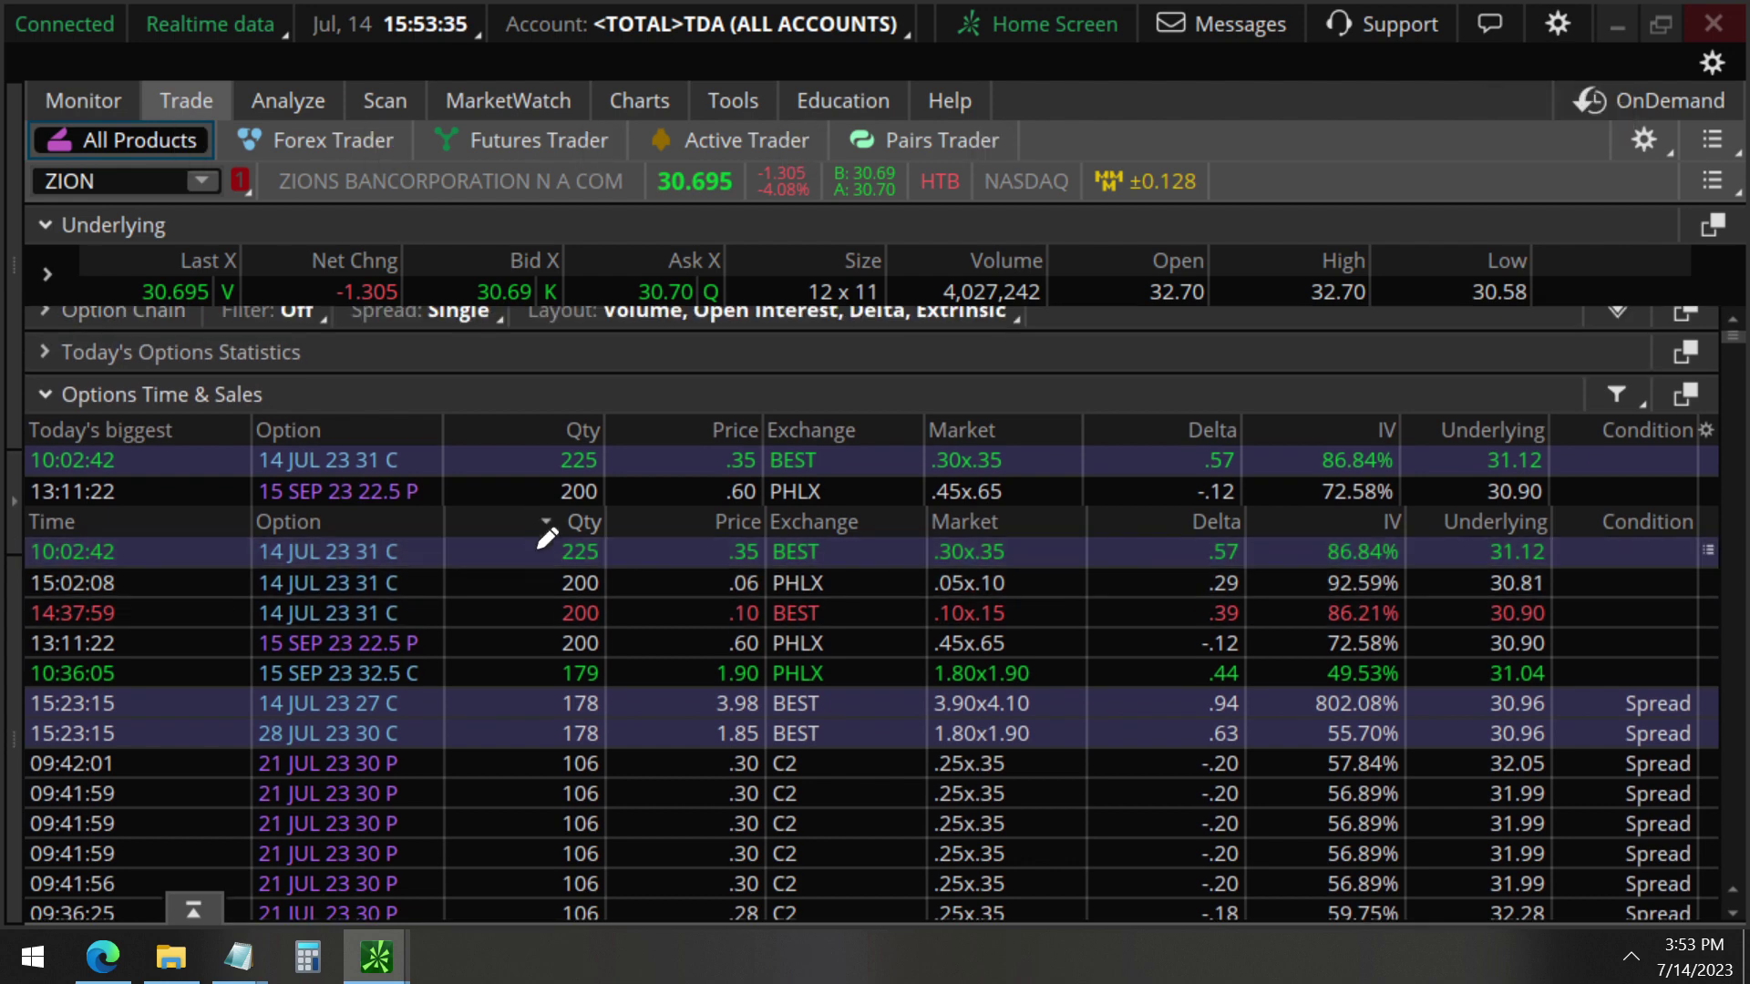
Mark the contracts and quantities of the largest 14 JUL 23 31 call trades, and clear the marks
drag(542, 544, 533, 642)
drag(614, 546, 624, 638)
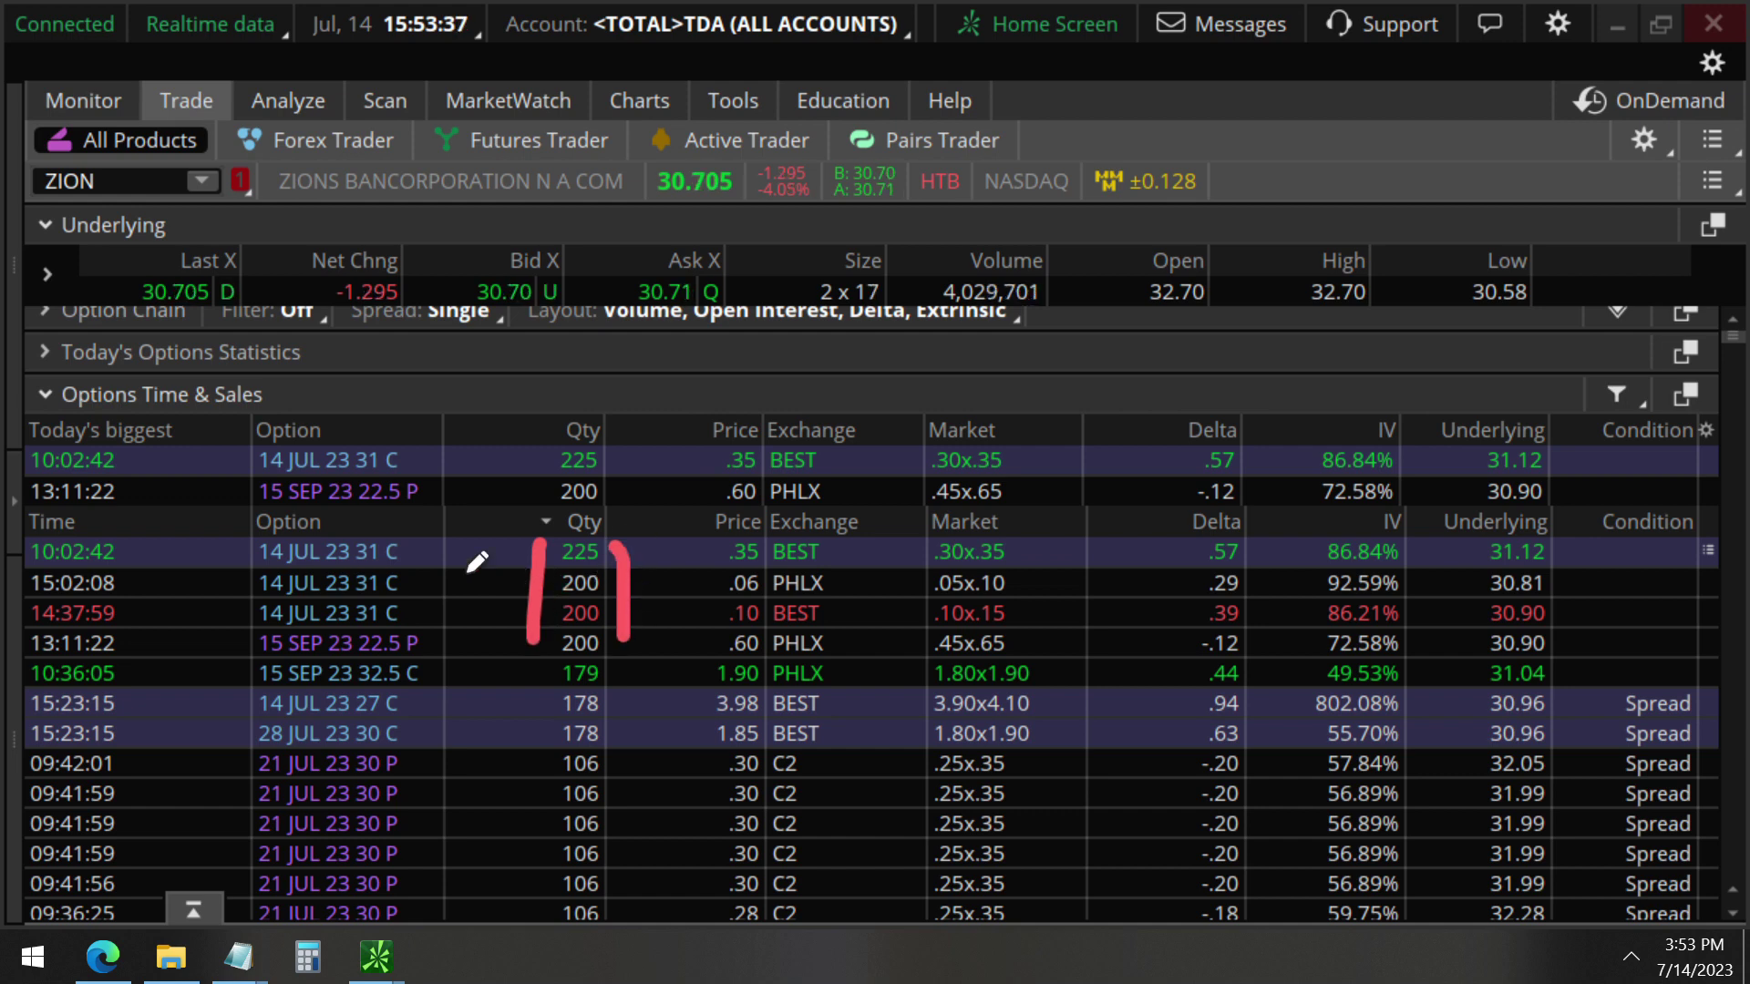
drag(412, 550, 425, 621)
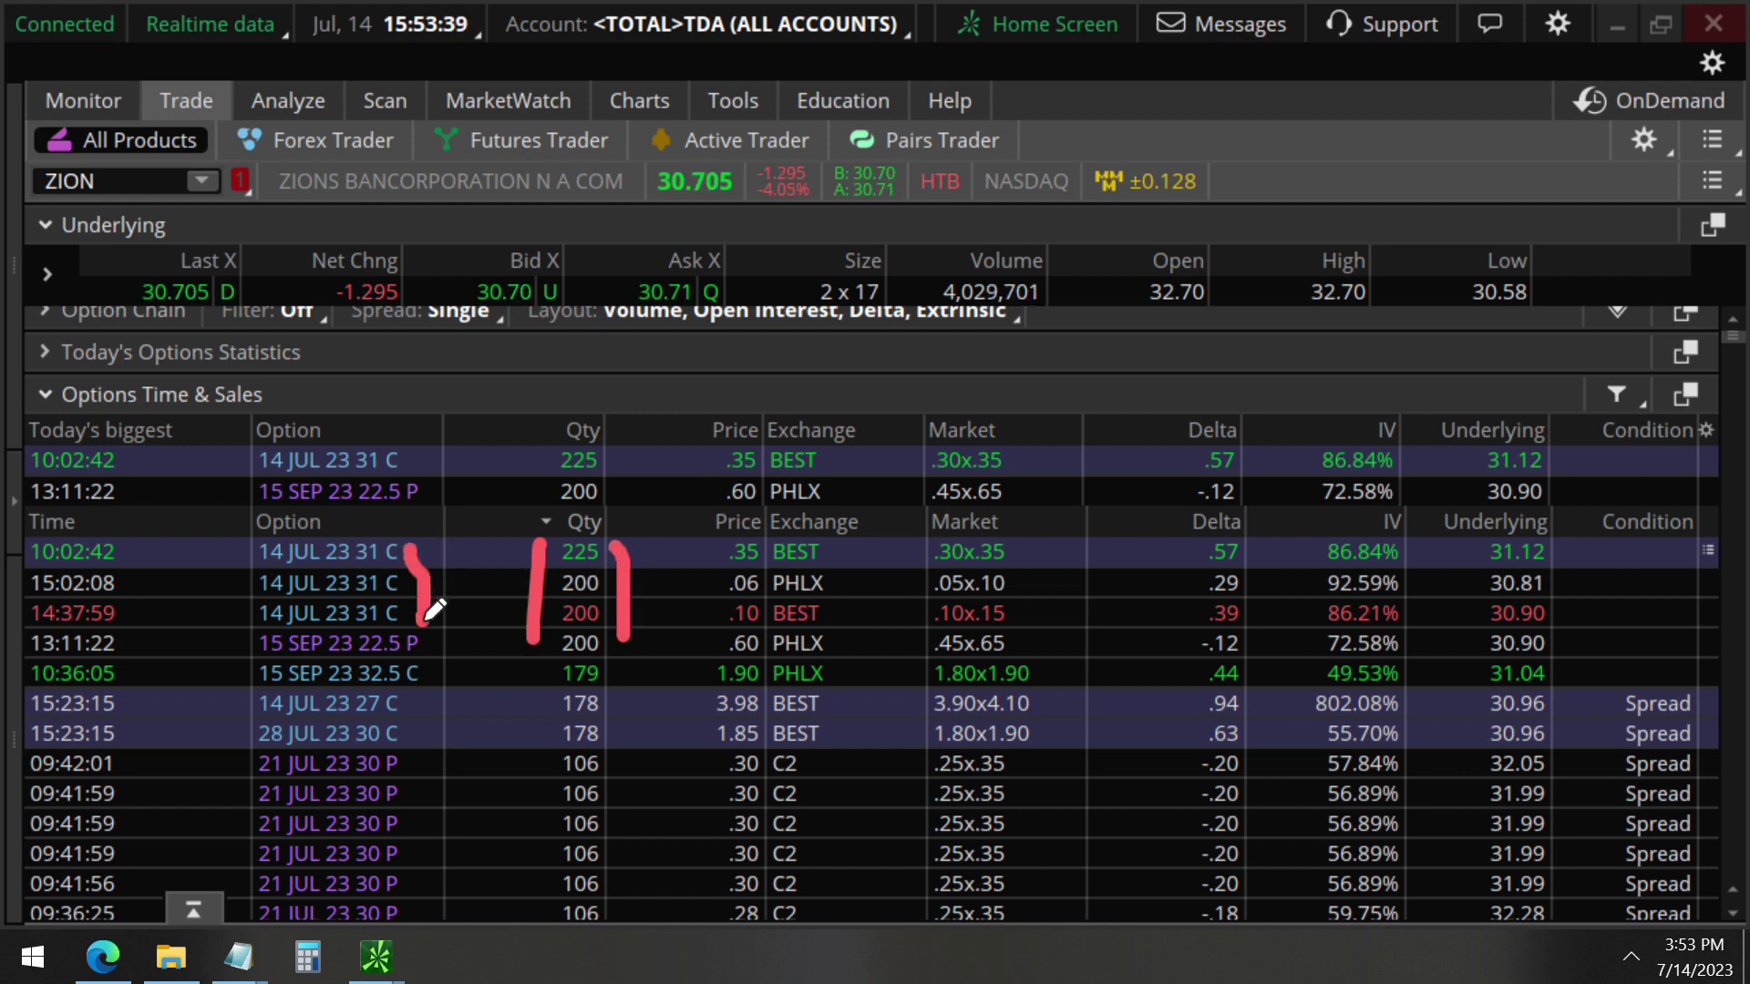
drag(238, 544, 235, 638)
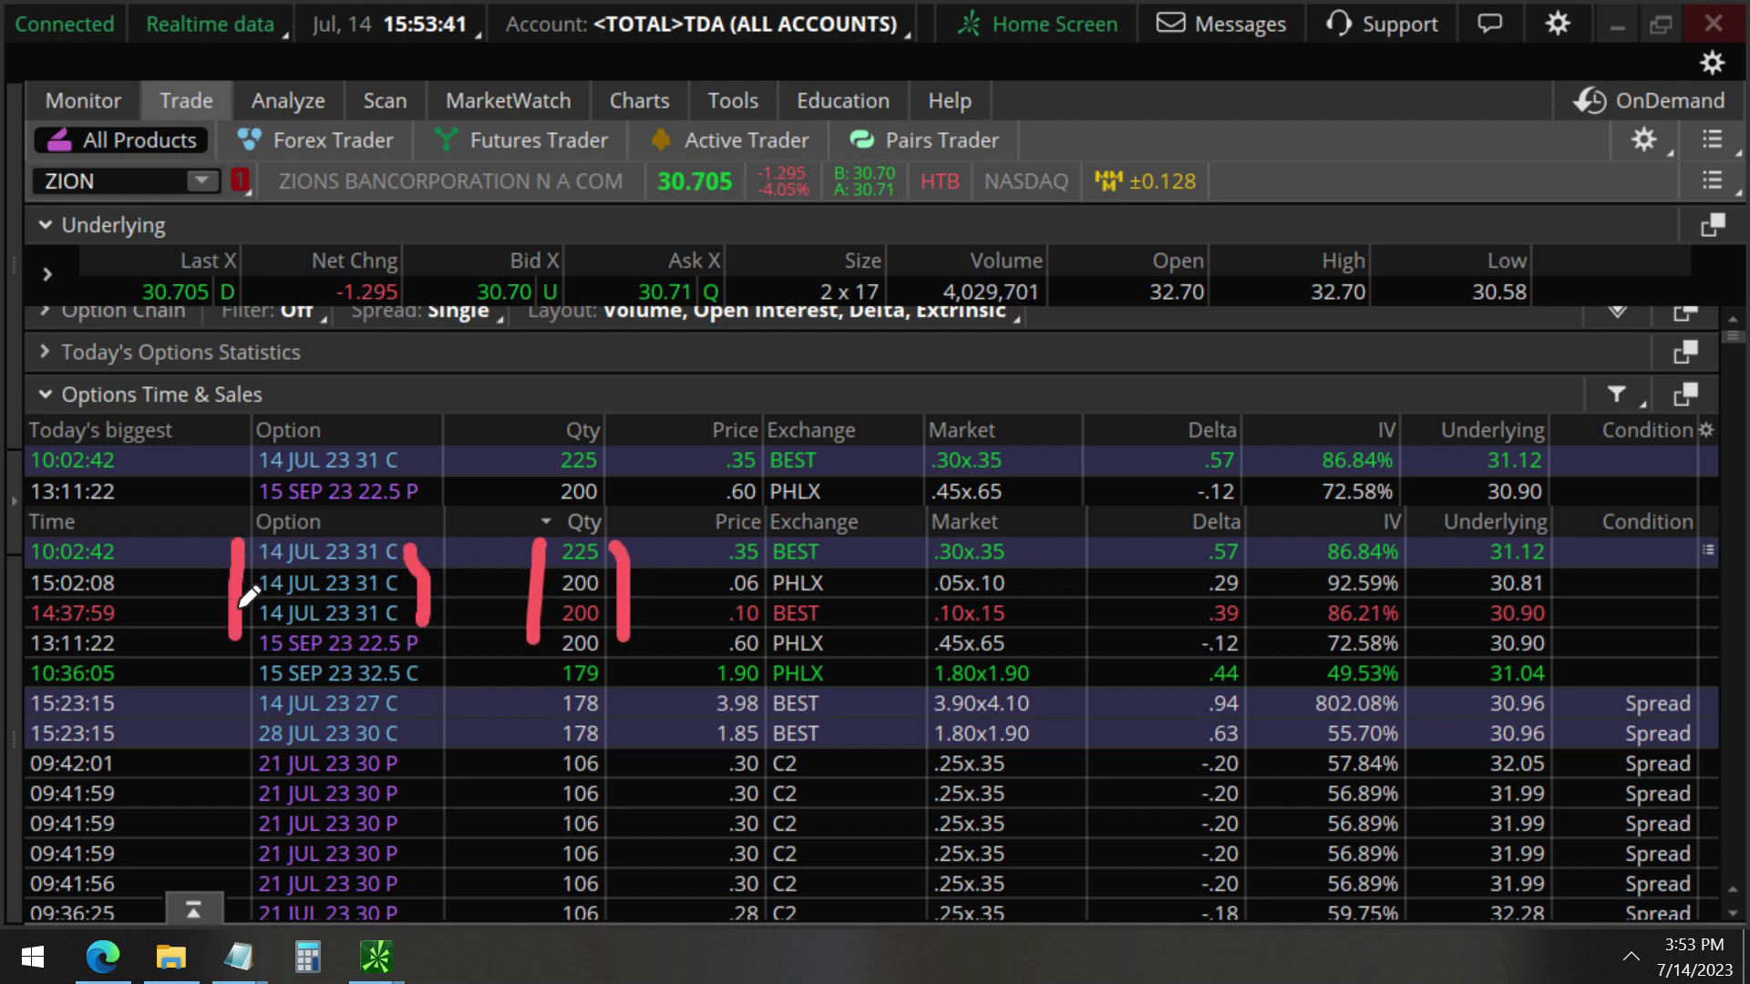
drag(228, 551, 463, 550)
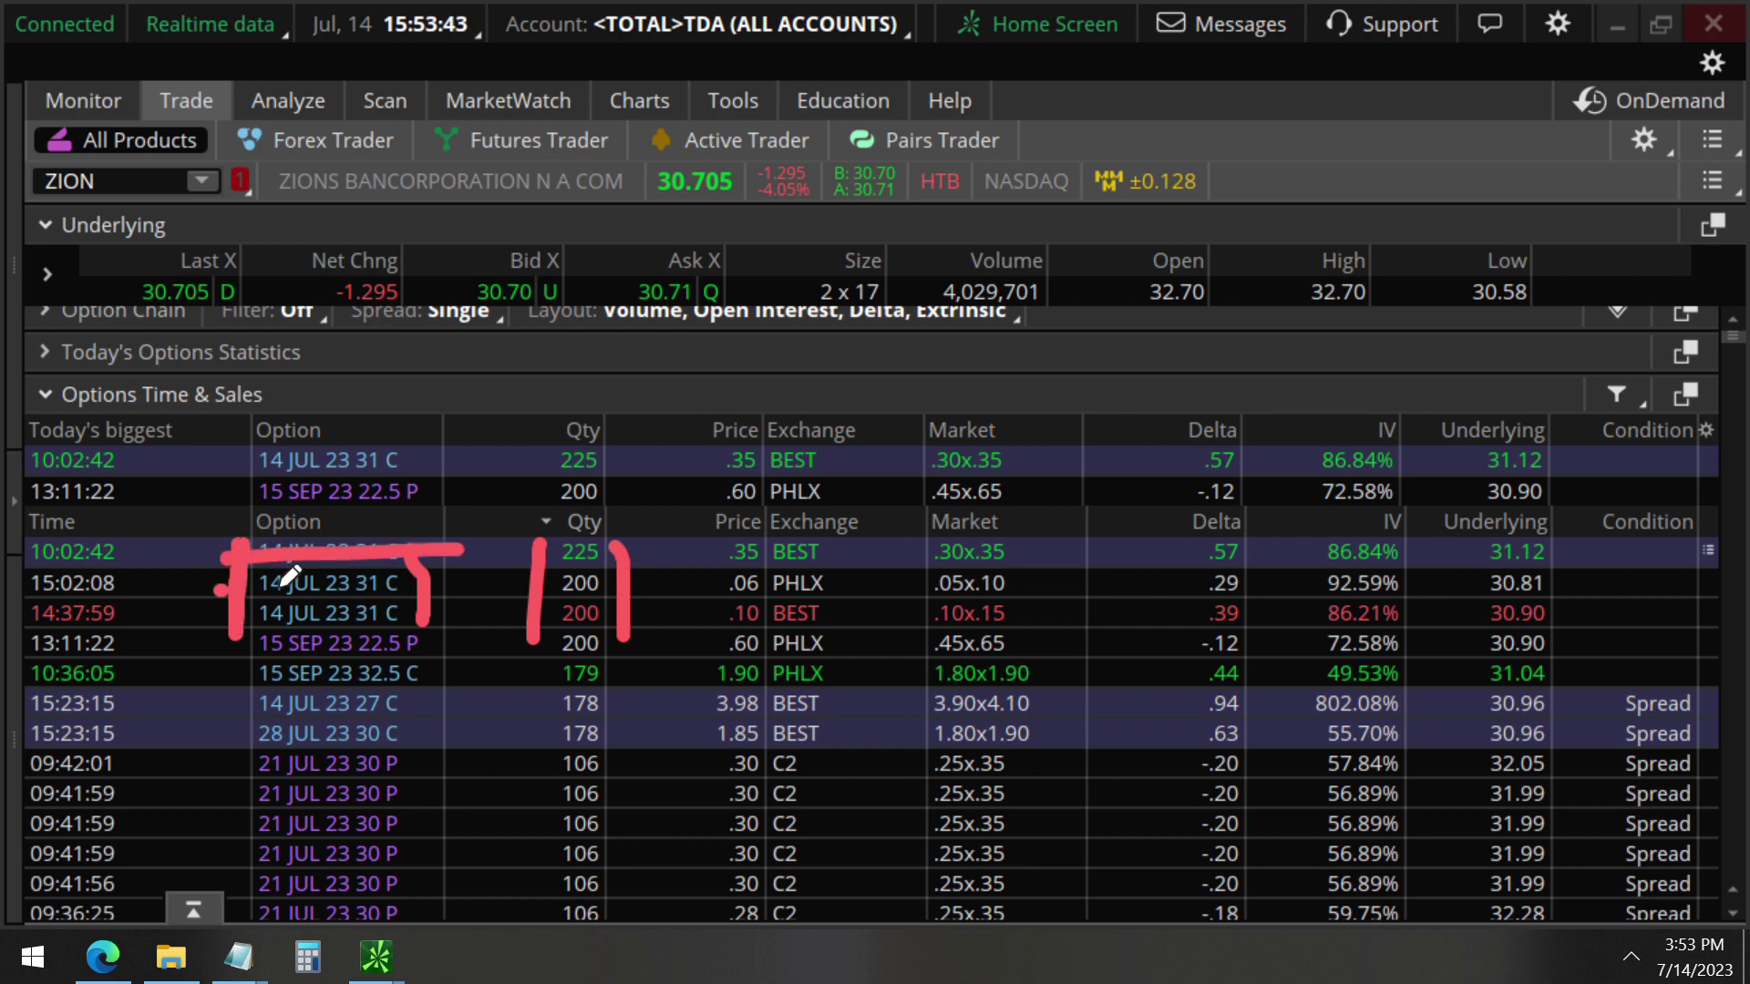
drag(217, 588, 479, 589)
key(Escape)
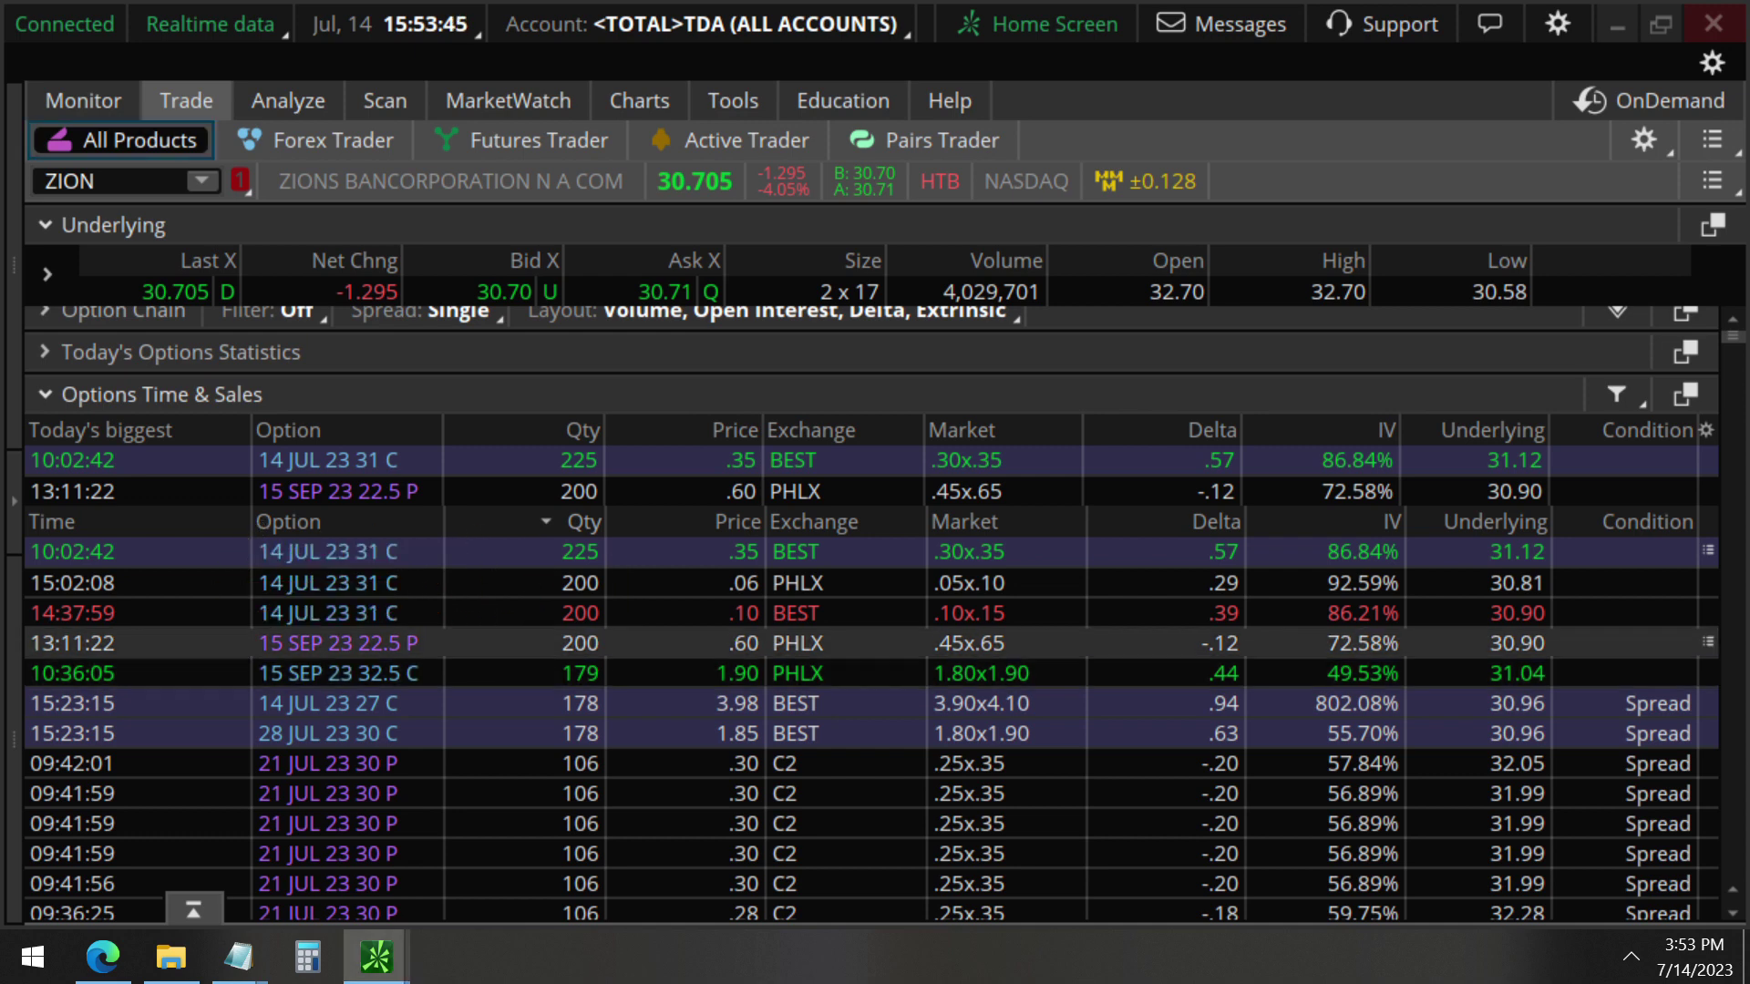
Examine the repeated 21 JUL 23 30 put spread trades in Options Time & Sales
scroll(875, 648, down, 5)
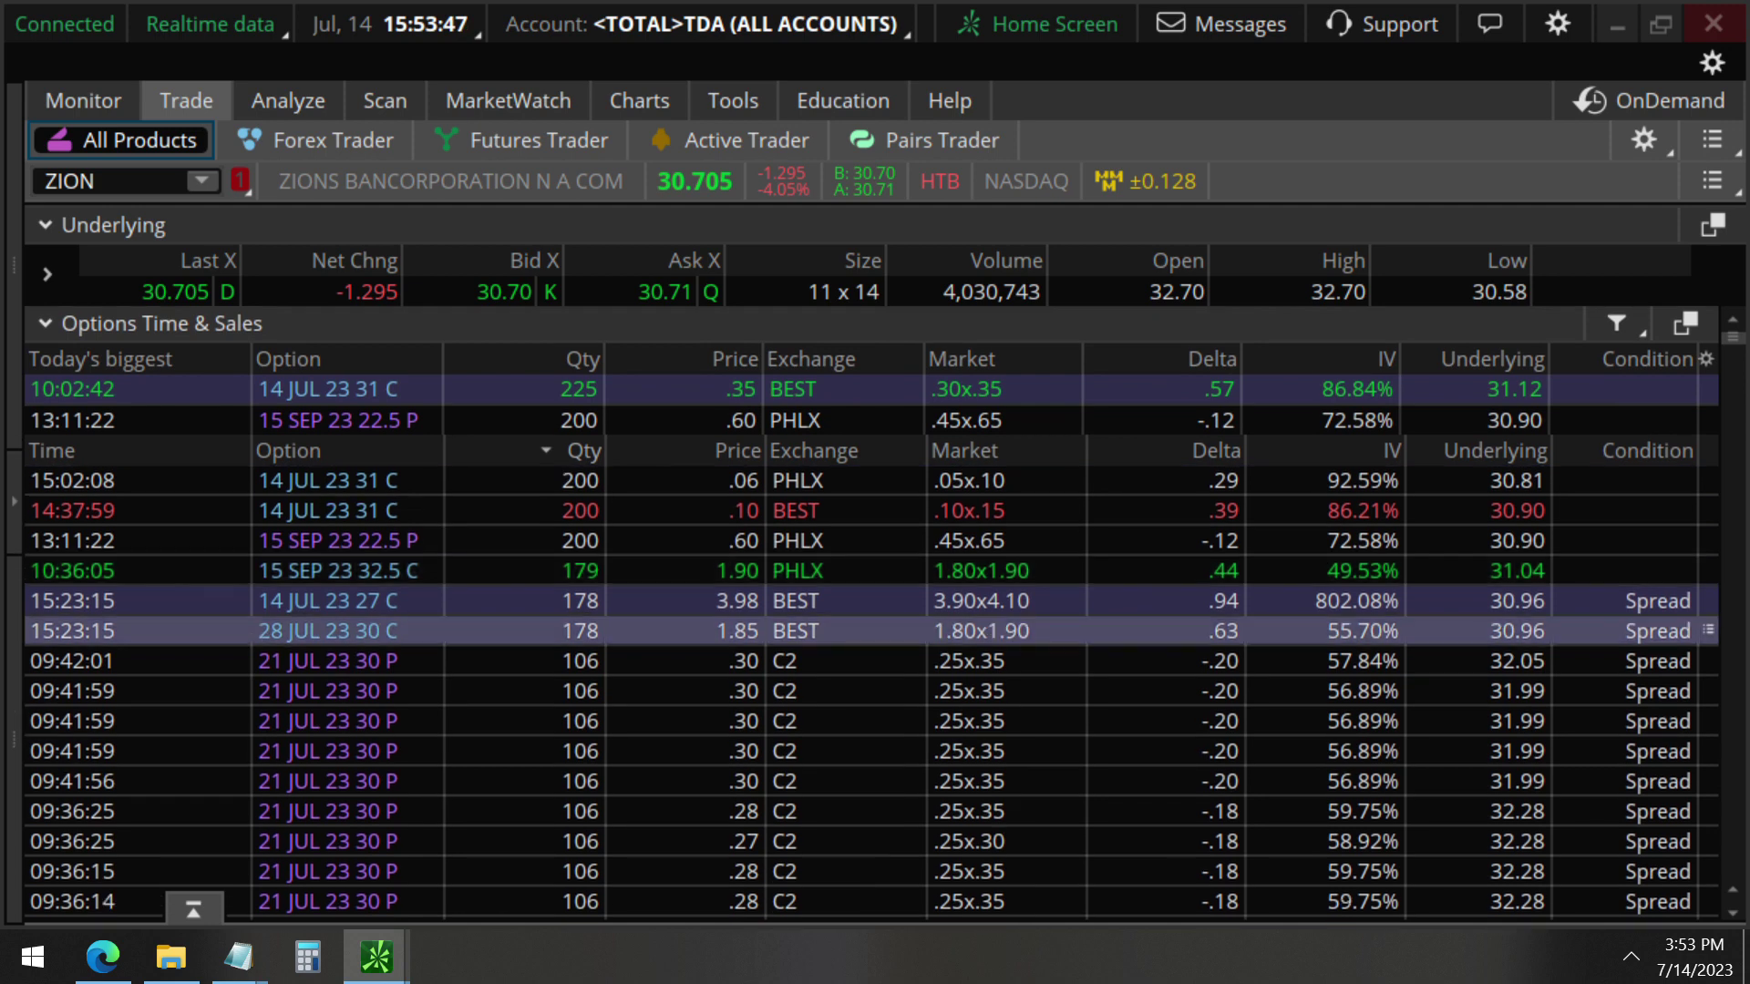
scroll(911, 650, down, 1)
key(ctrl+2)
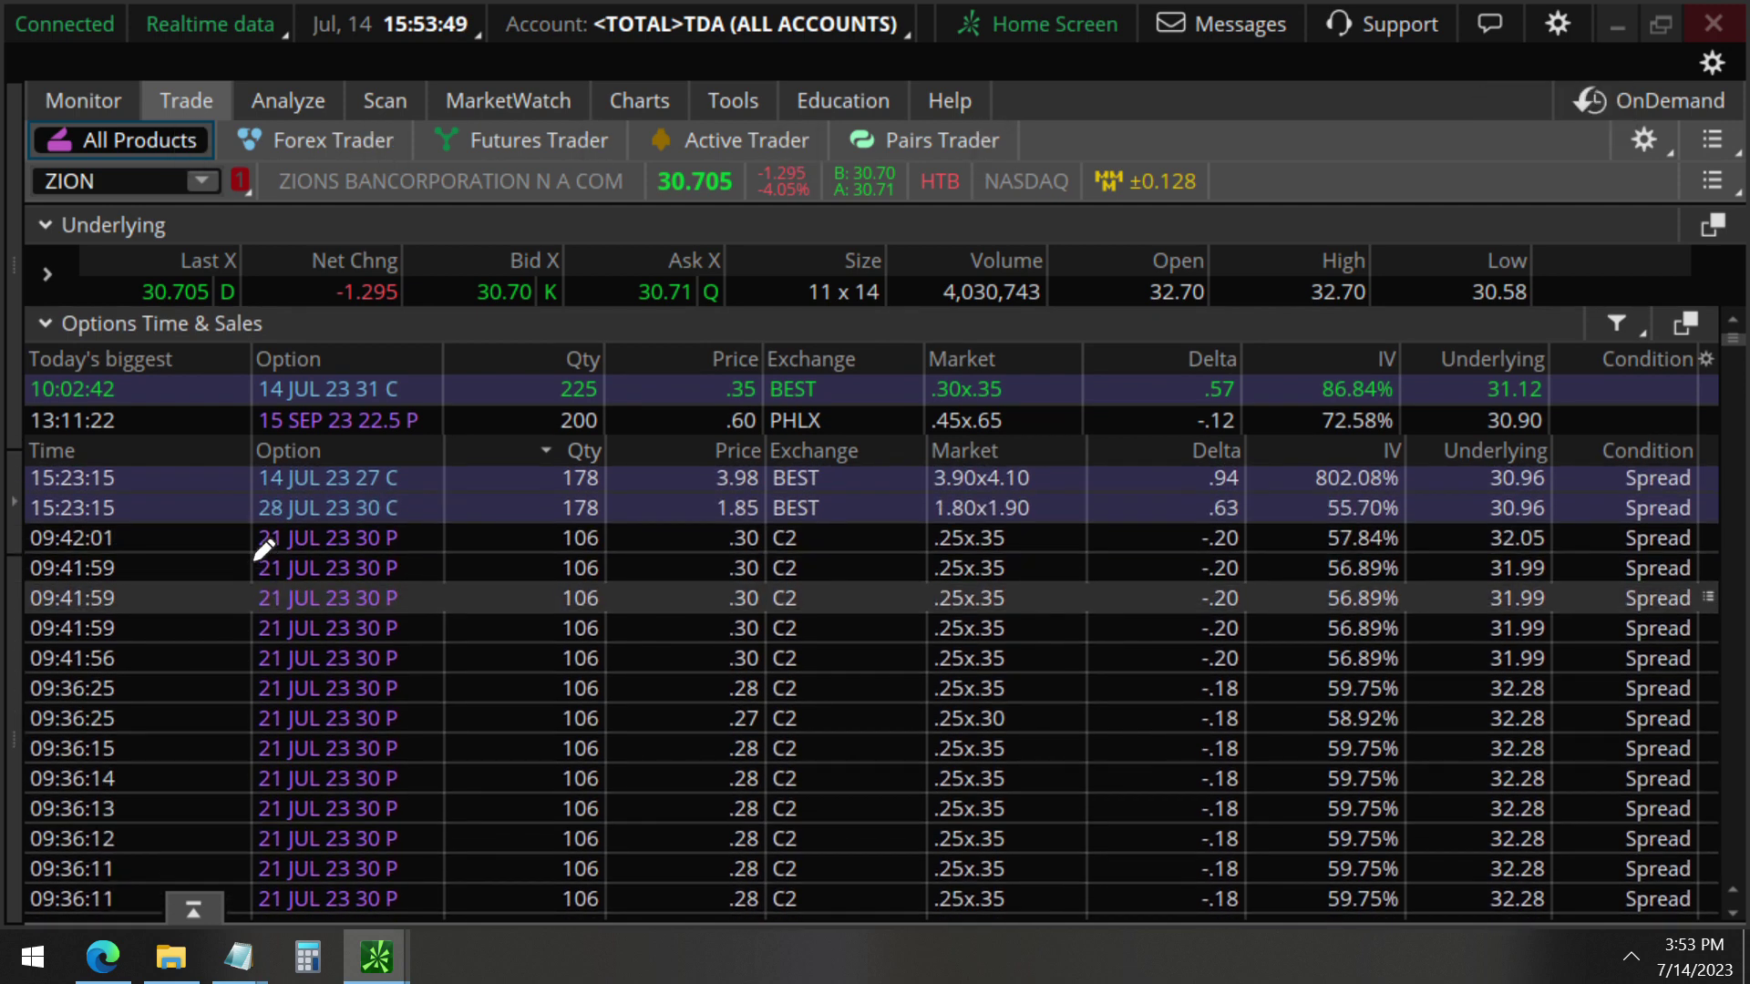
drag(241, 538, 233, 861)
mouse_move(421, 529)
mouse_down()
mouse_move(409, 627)
mouse_move(447, 831)
mouse_up()
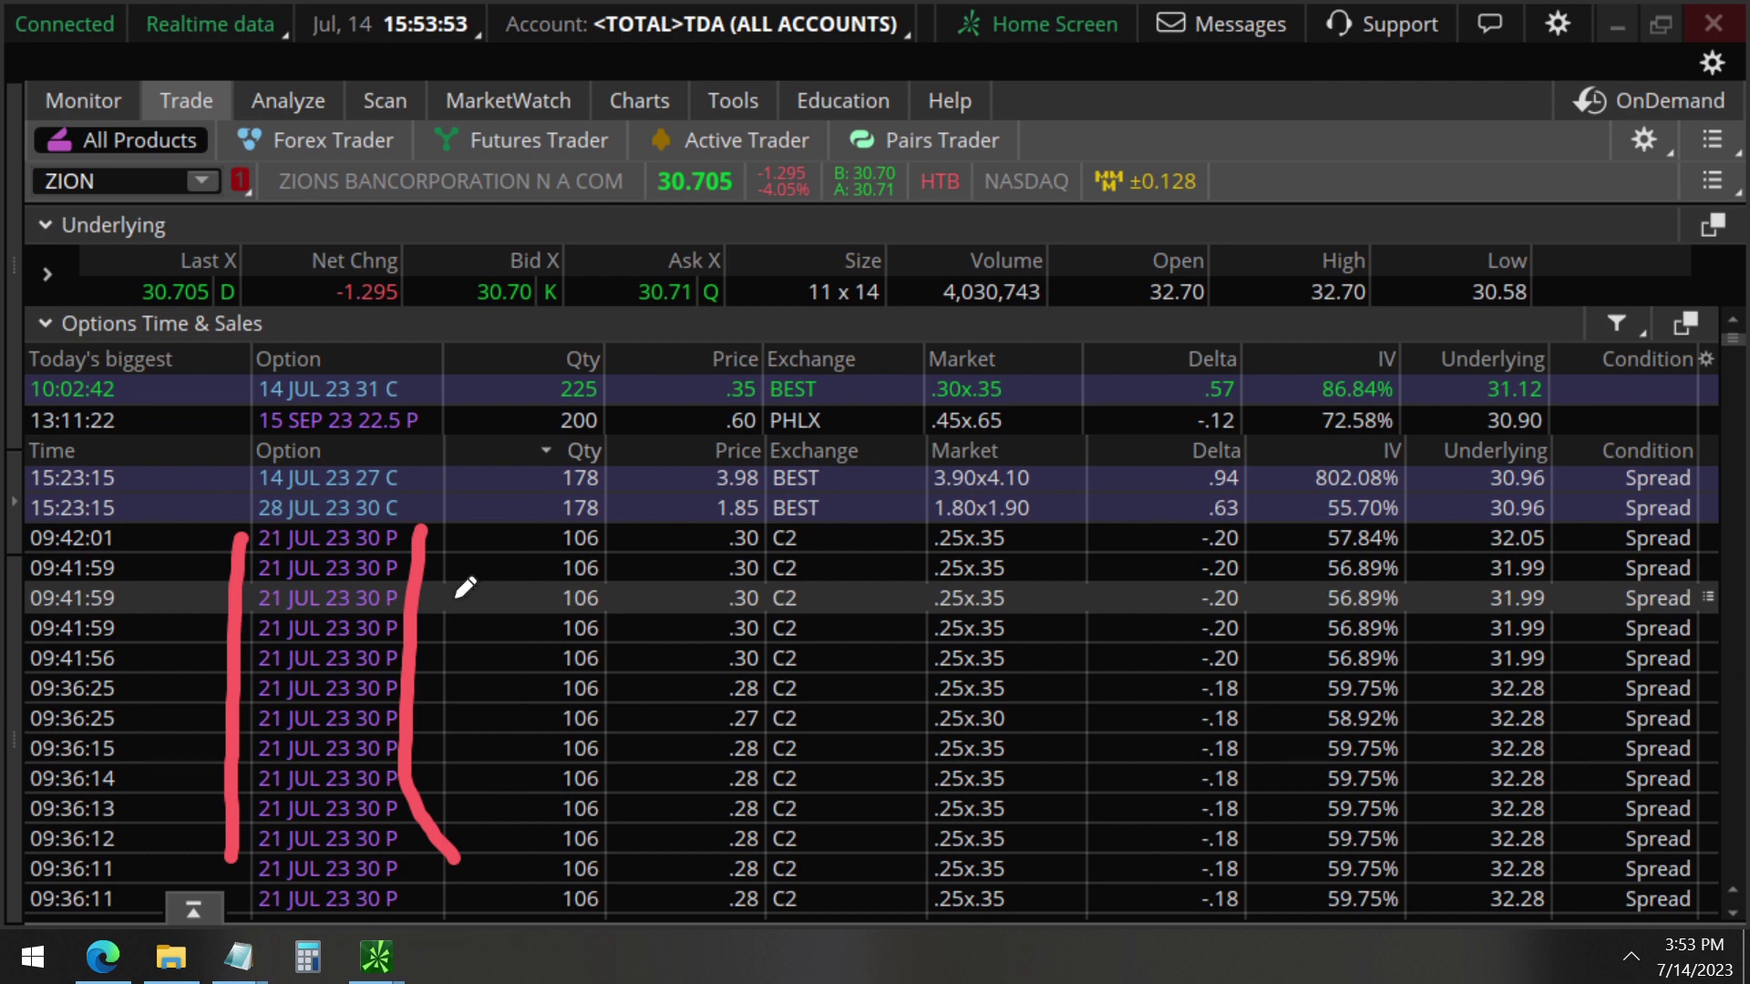
key(Escape)
scroll(873, 693, down, 4)
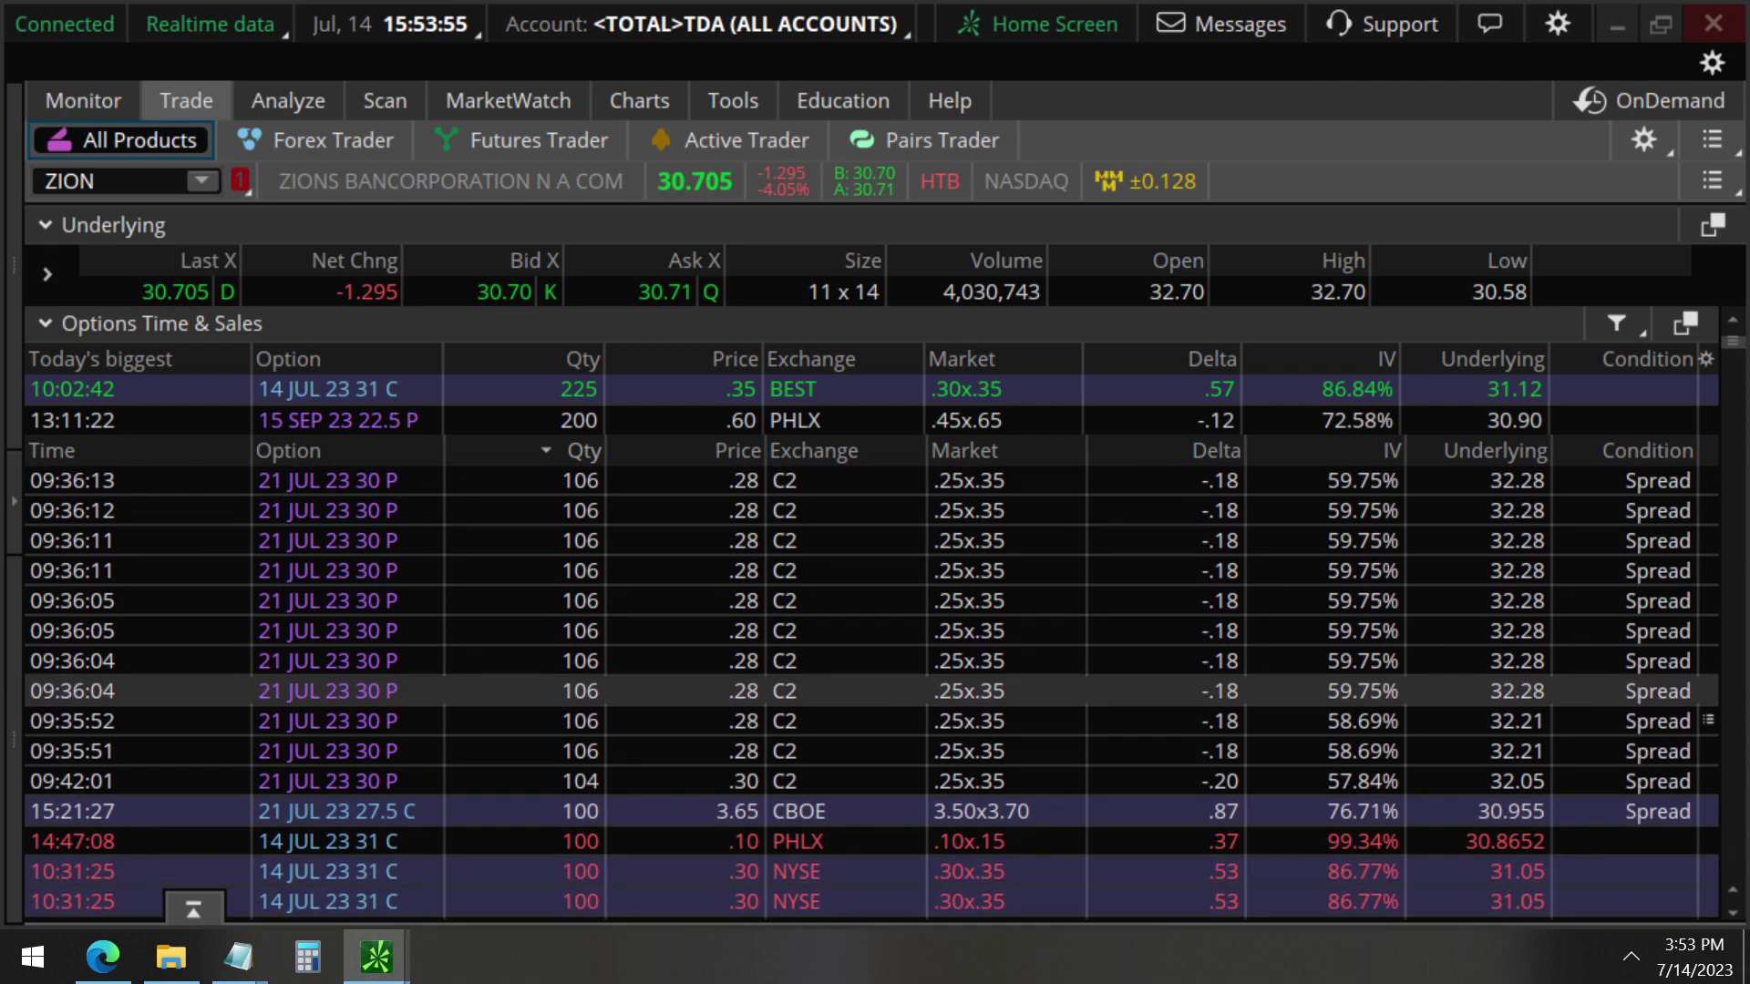
scroll(872, 693, up, 4)
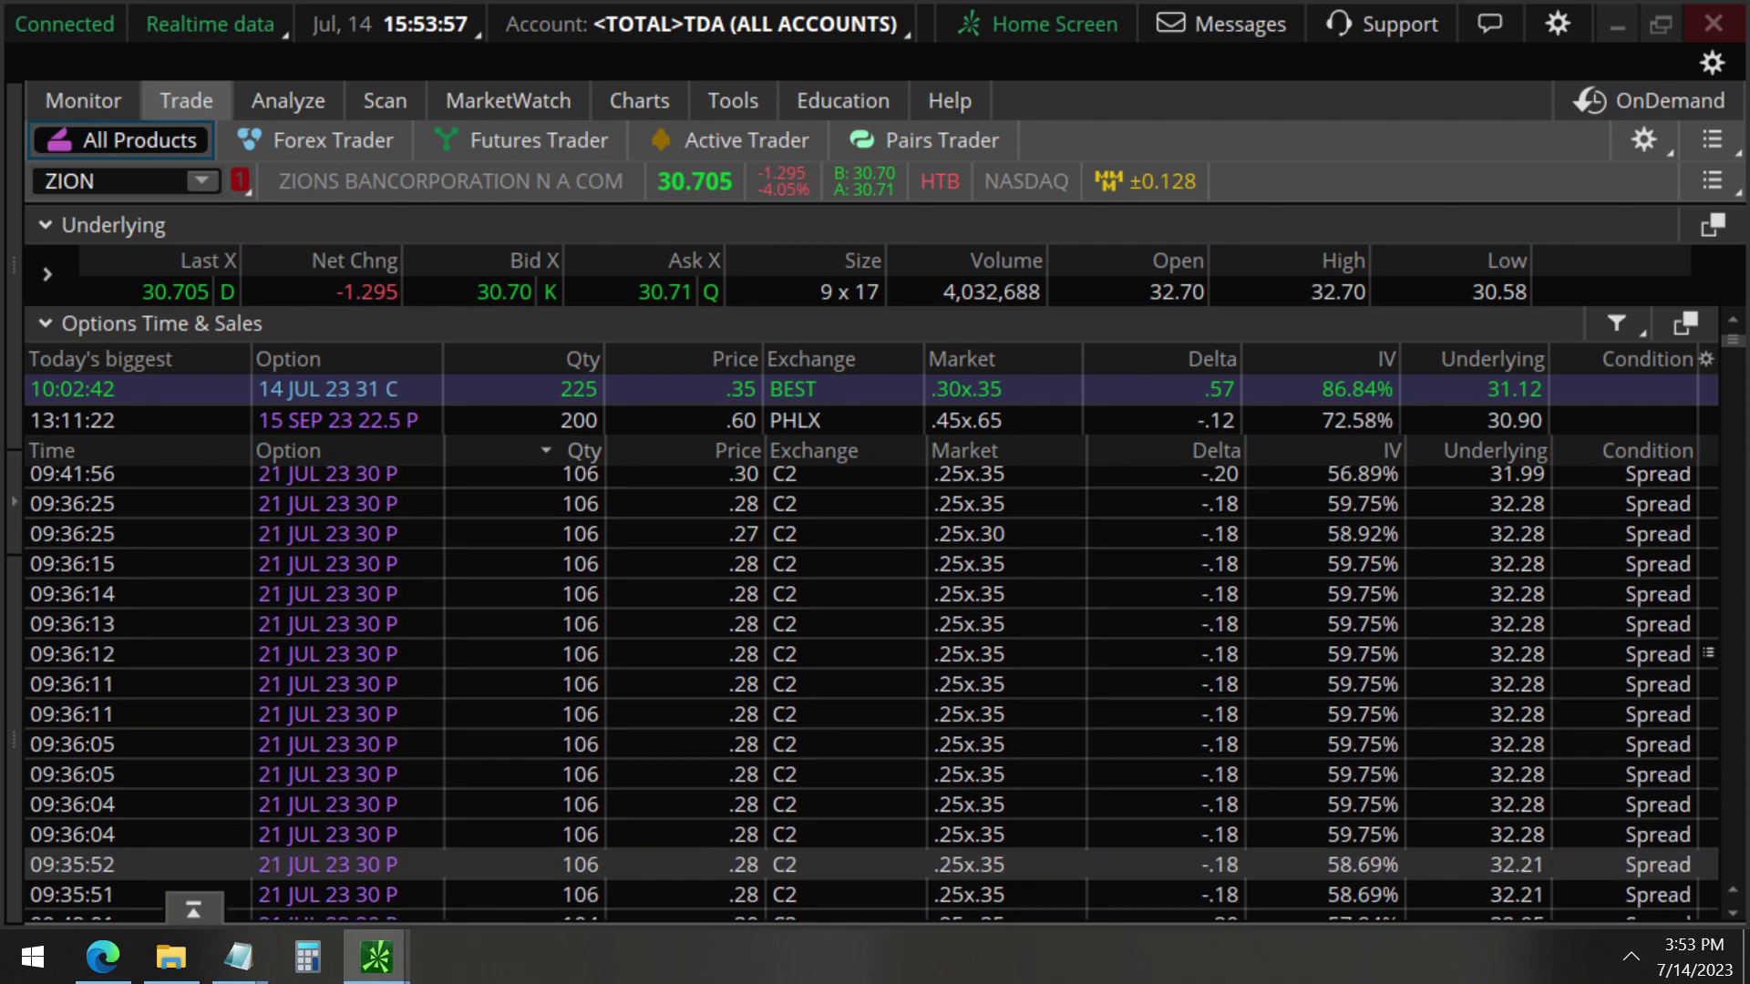
scroll(873, 692, up, 5)
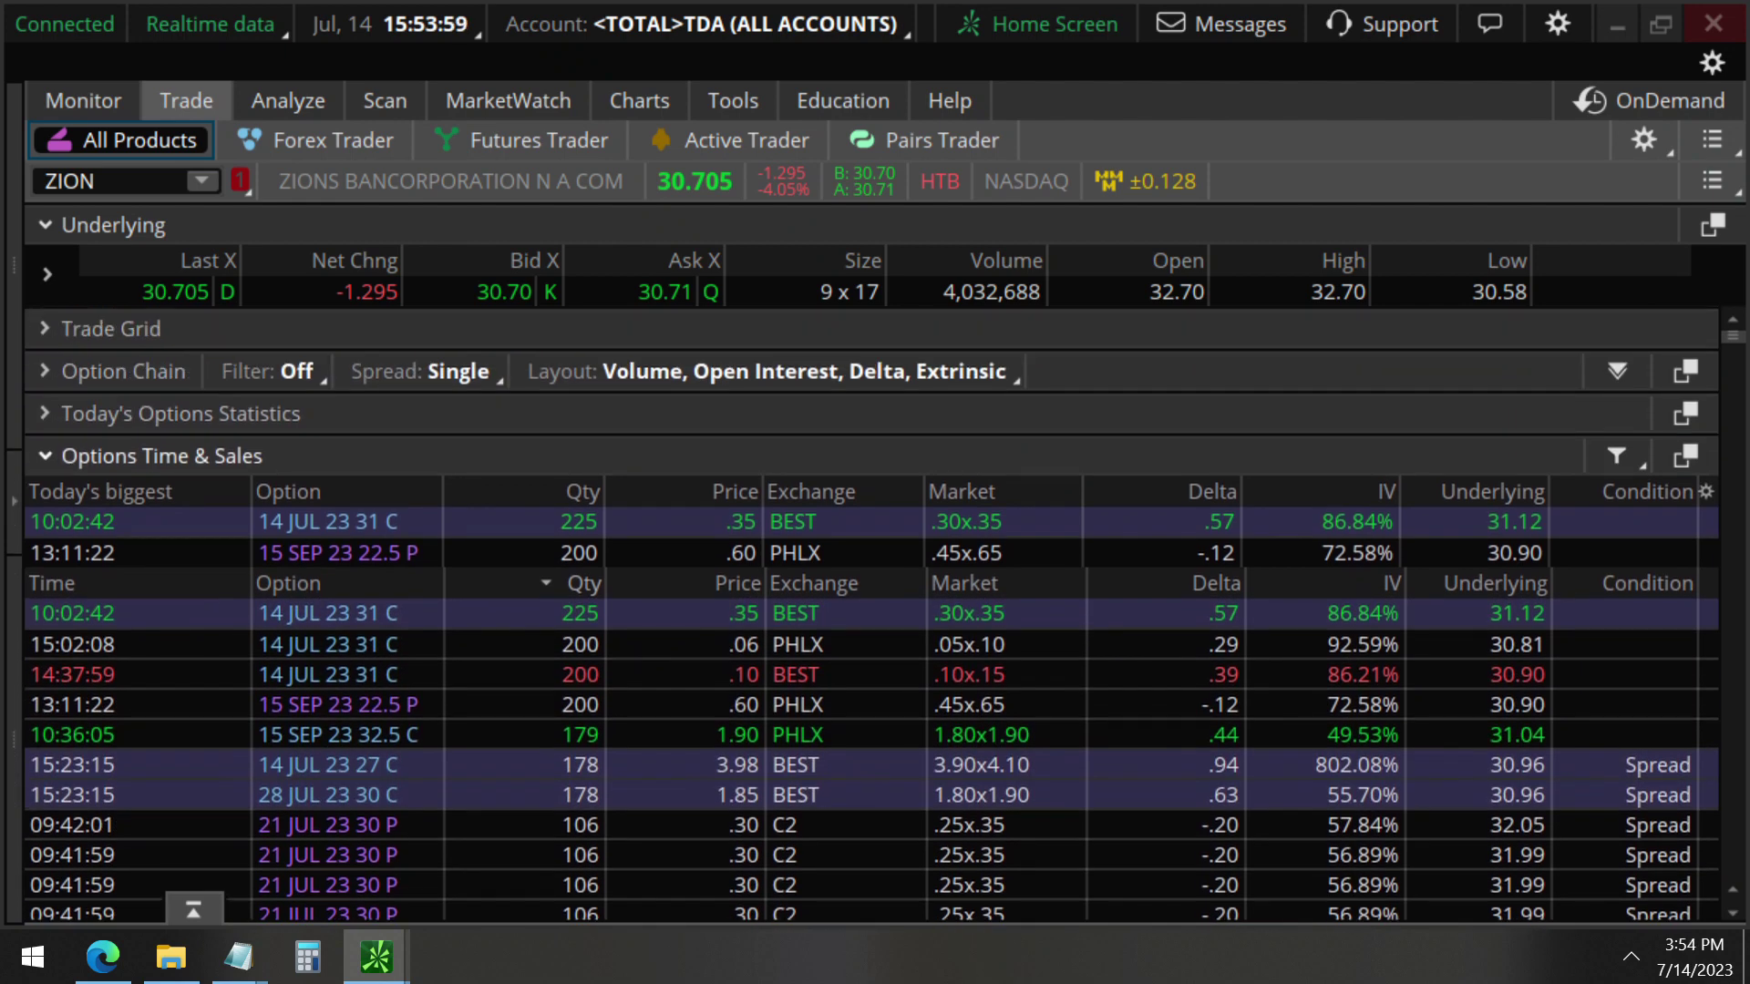
Expand the ZION option chain and bring the 21 JUL 23 puts around the 30 strike into view
click(123, 371)
key(ctrl+2)
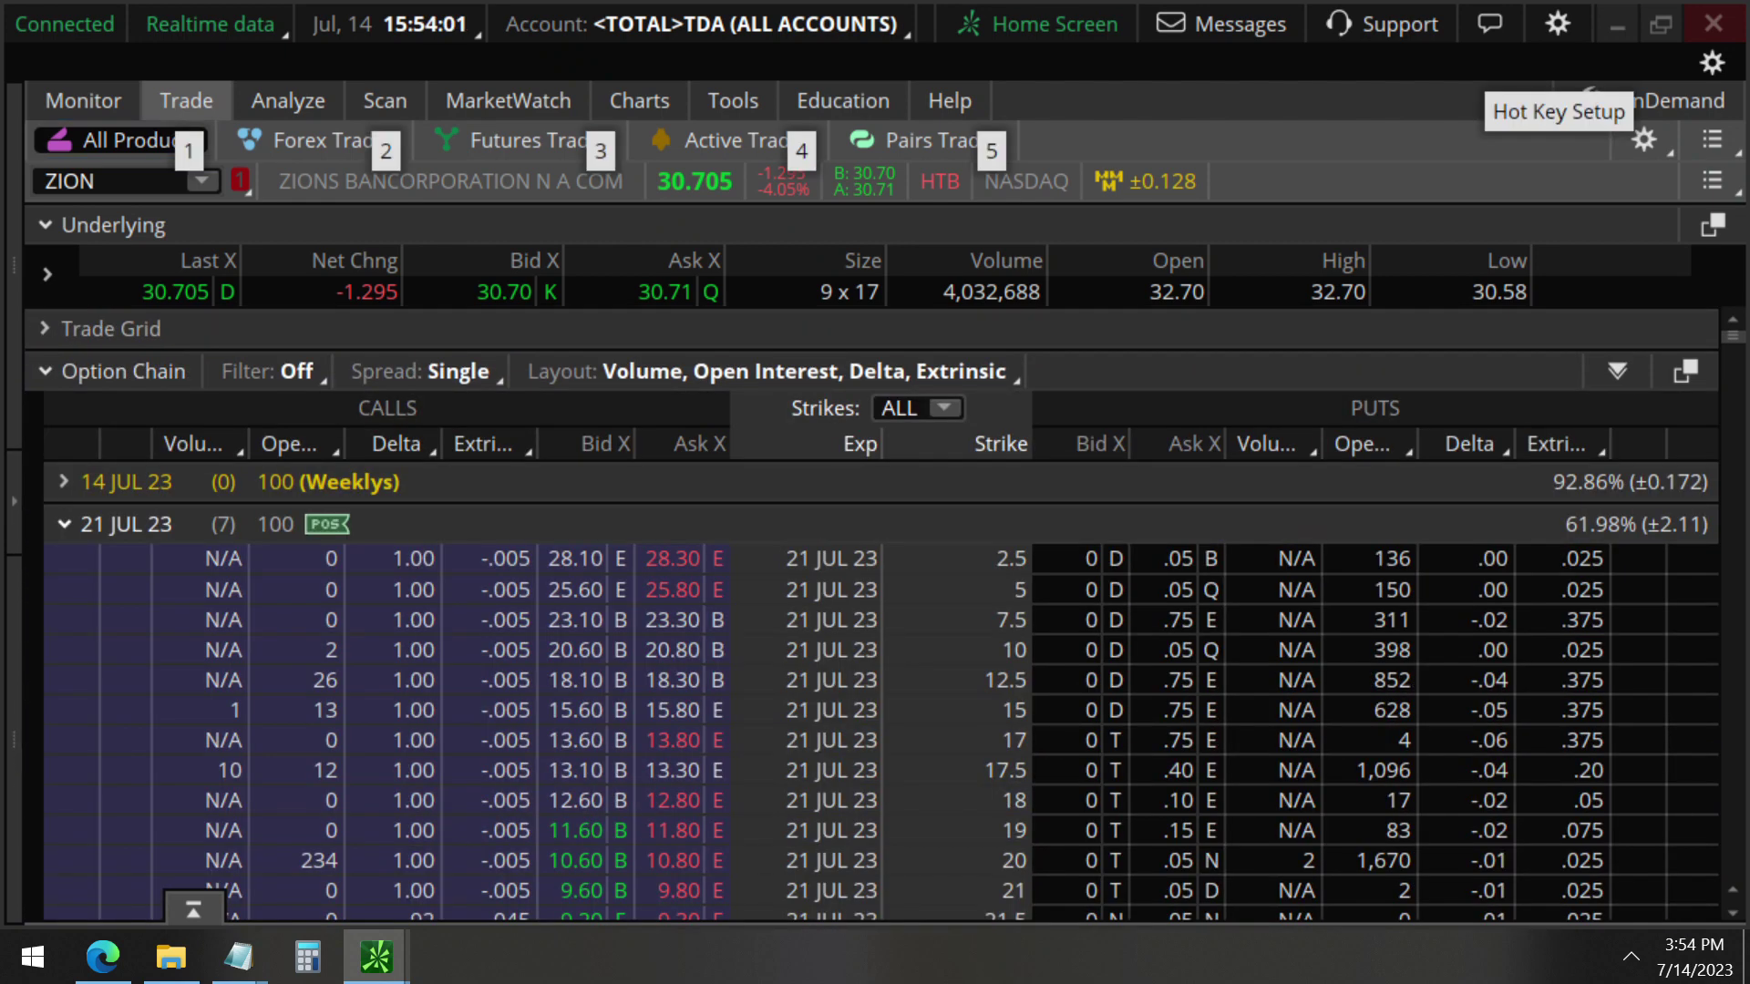
drag(59, 553, 344, 547)
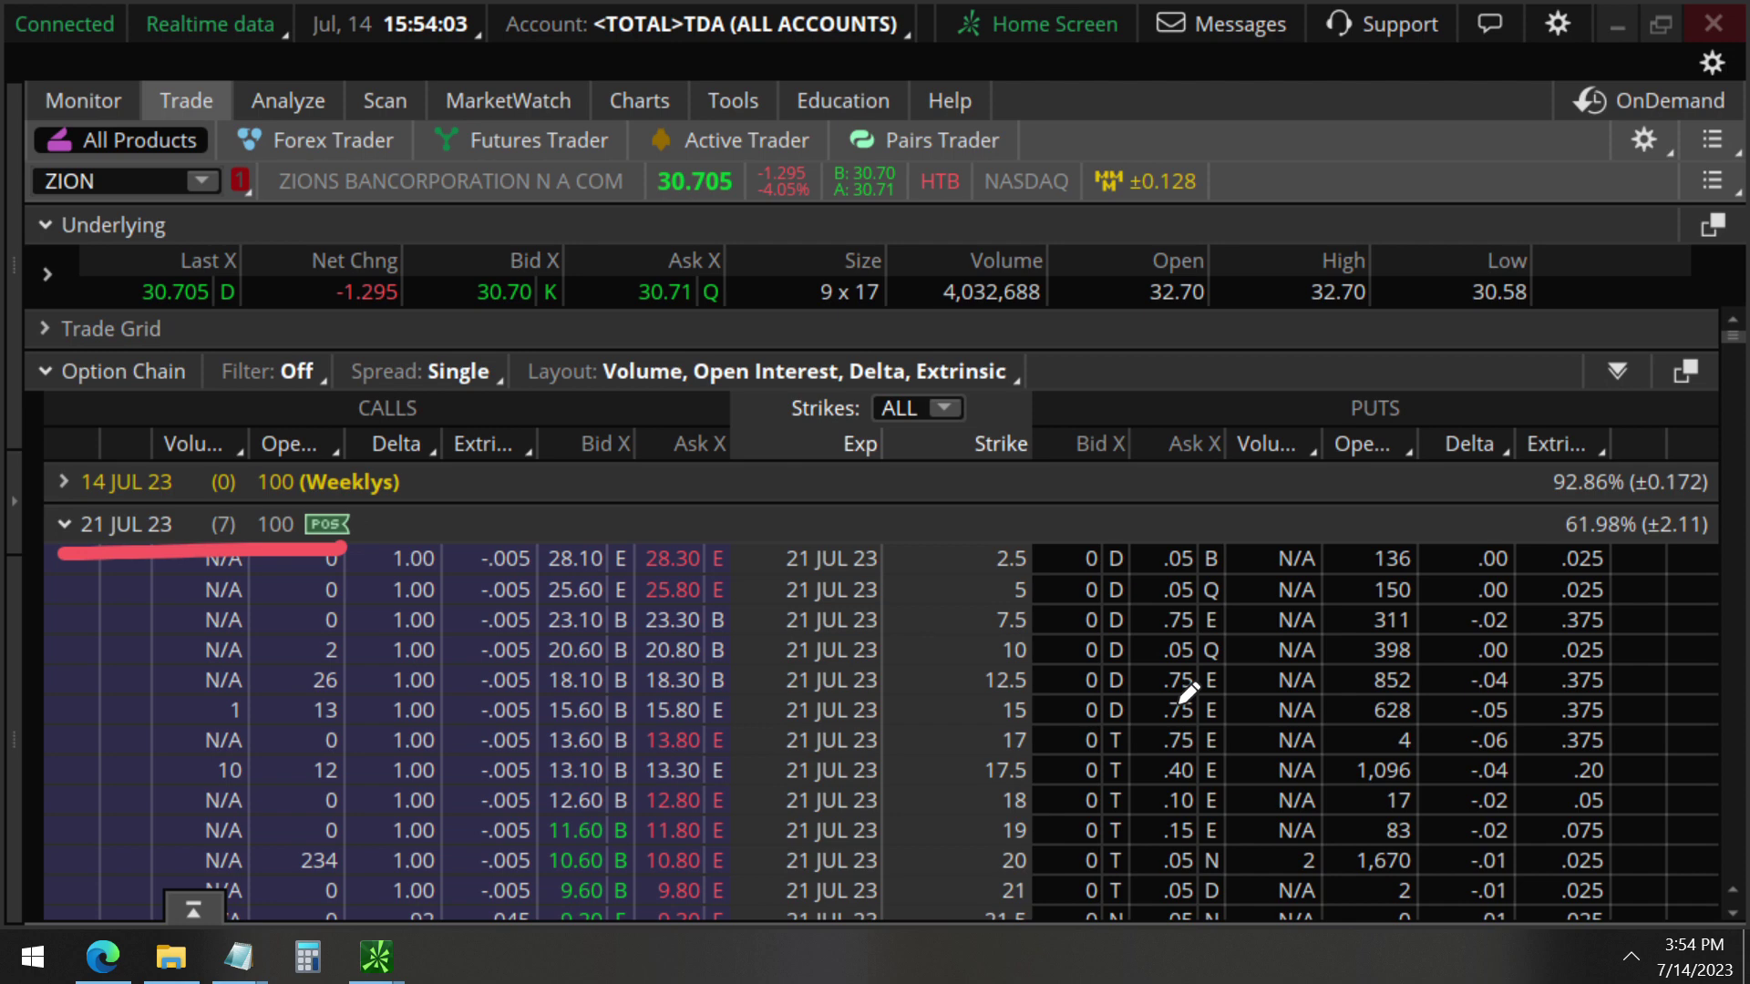
scroll(1194, 720, down, 3)
scroll(1218, 738, down, 4)
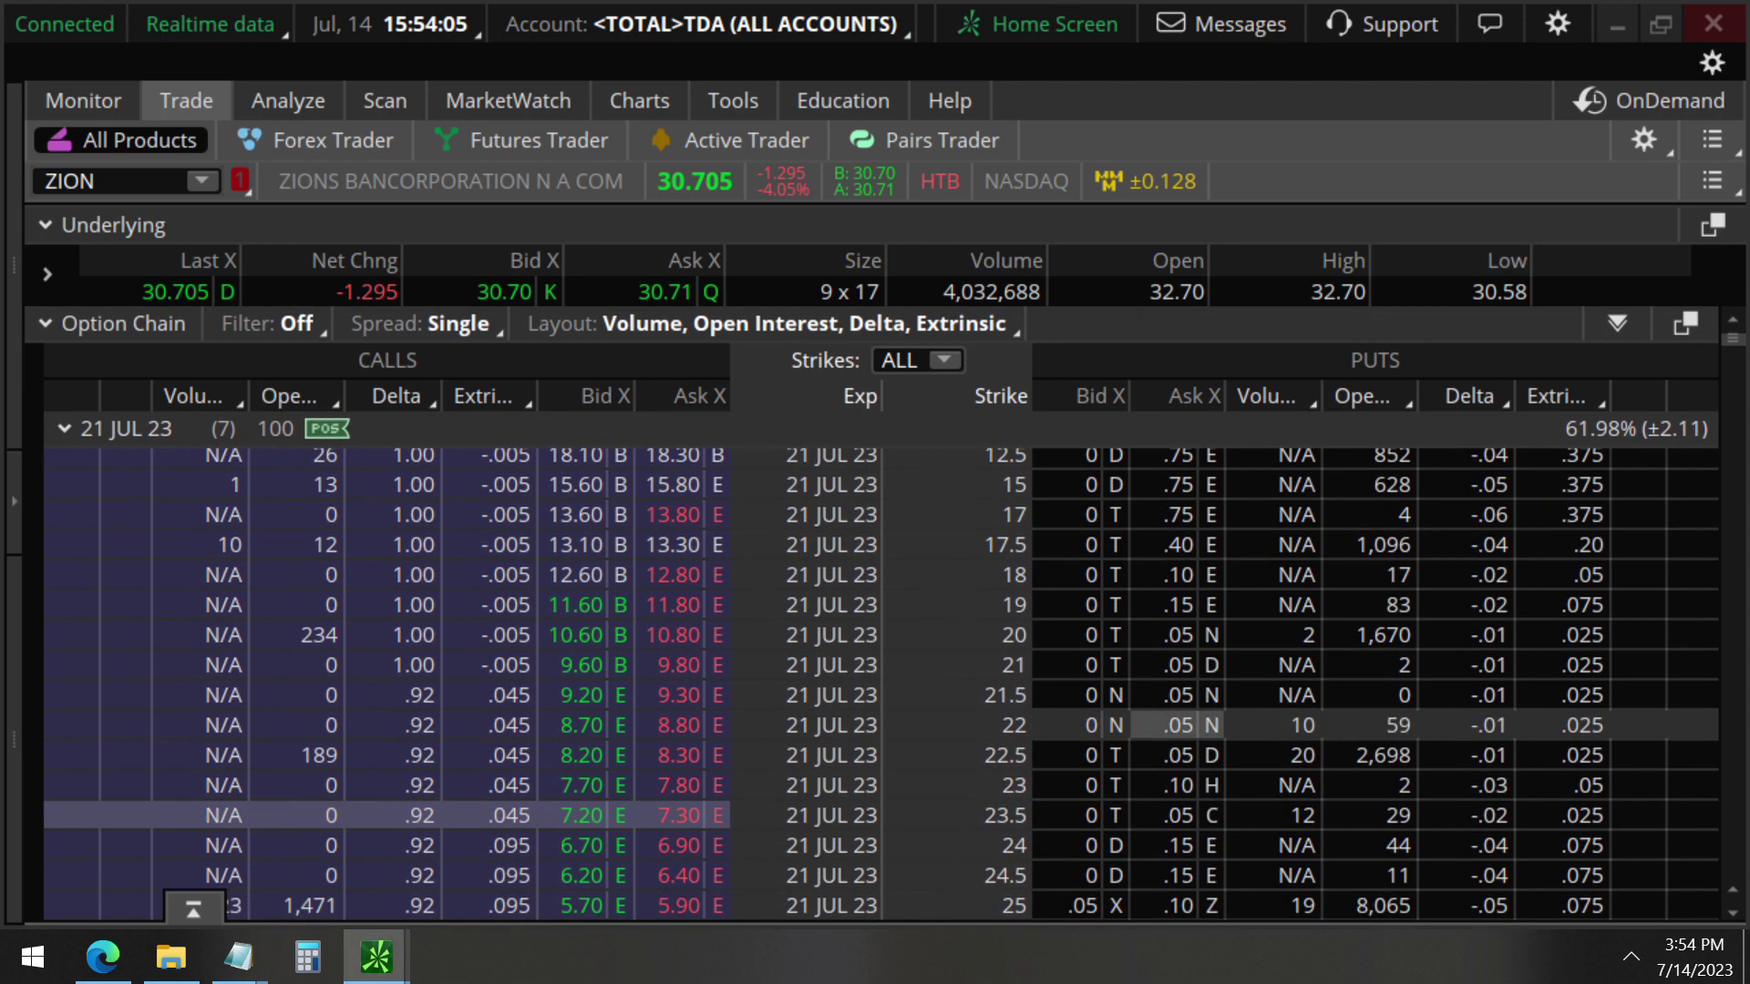
scroll(1218, 738, down, 3)
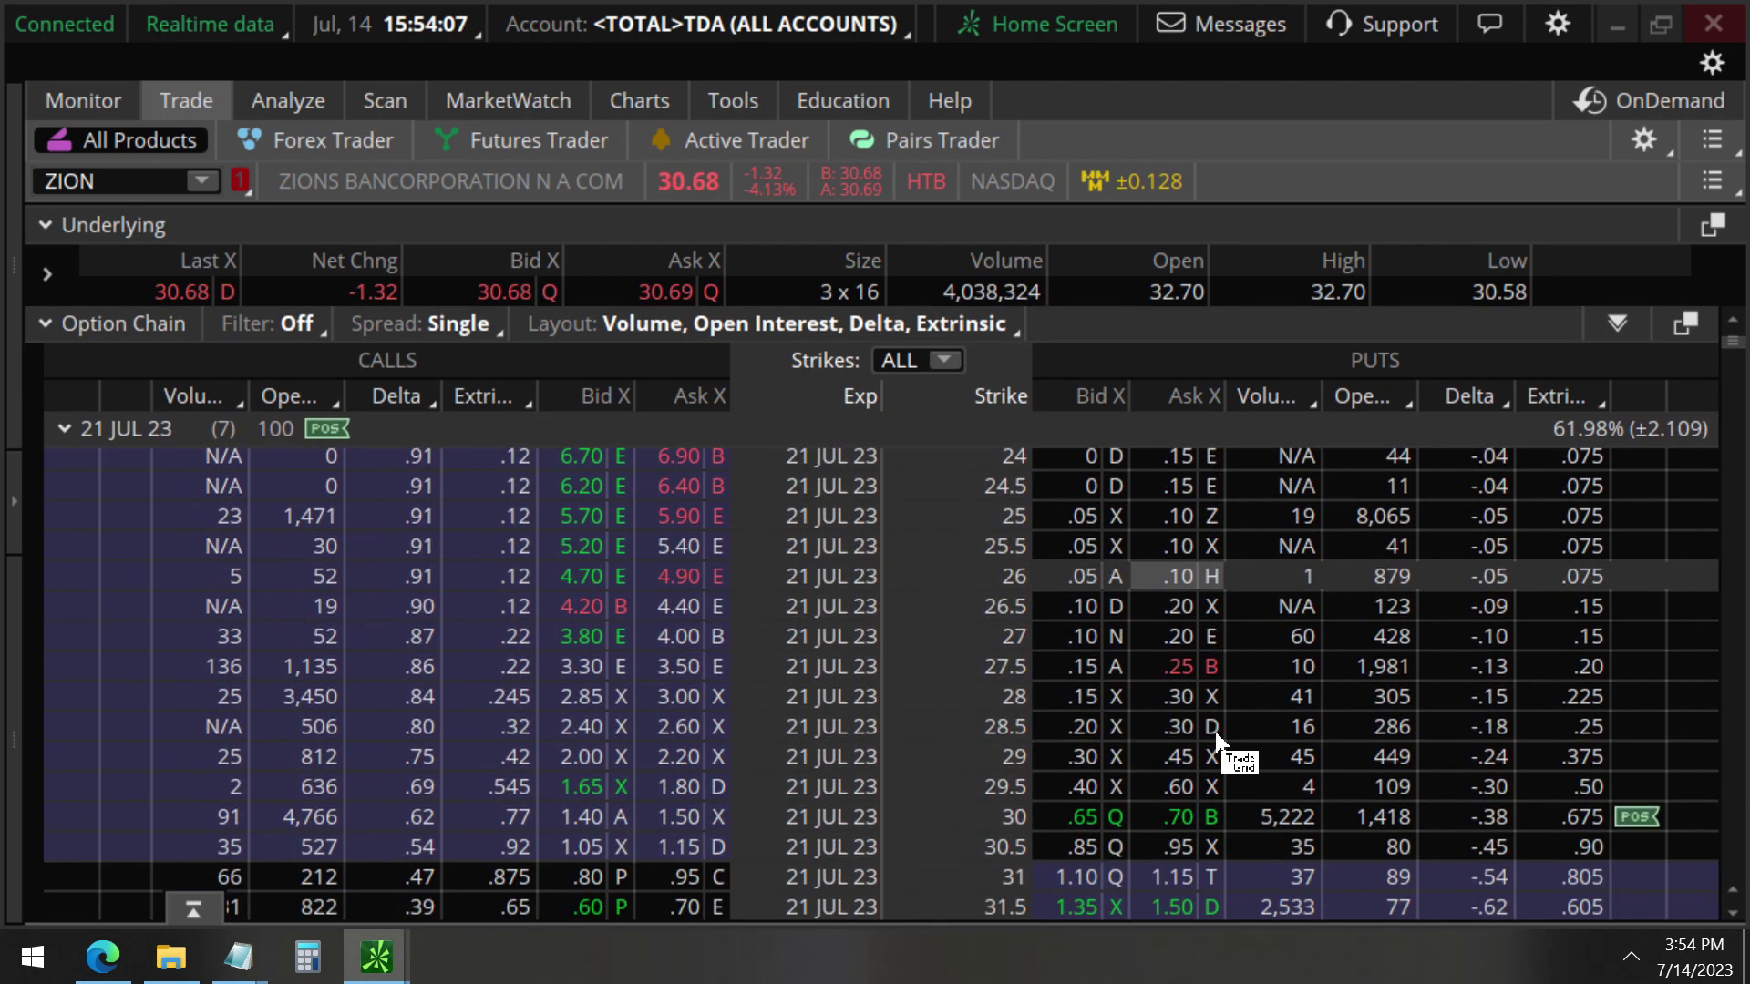
Examine the prices, volume and open interest of the 21 JUL 23 puts at the 30 and 31.5 strikes
key(ctrl+2)
mouse_move(952, 696)
mouse_down()
mouse_move(1347, 700)
mouse_move(1349, 638)
mouse_move(971, 649)
mouse_move(960, 688)
mouse_up()
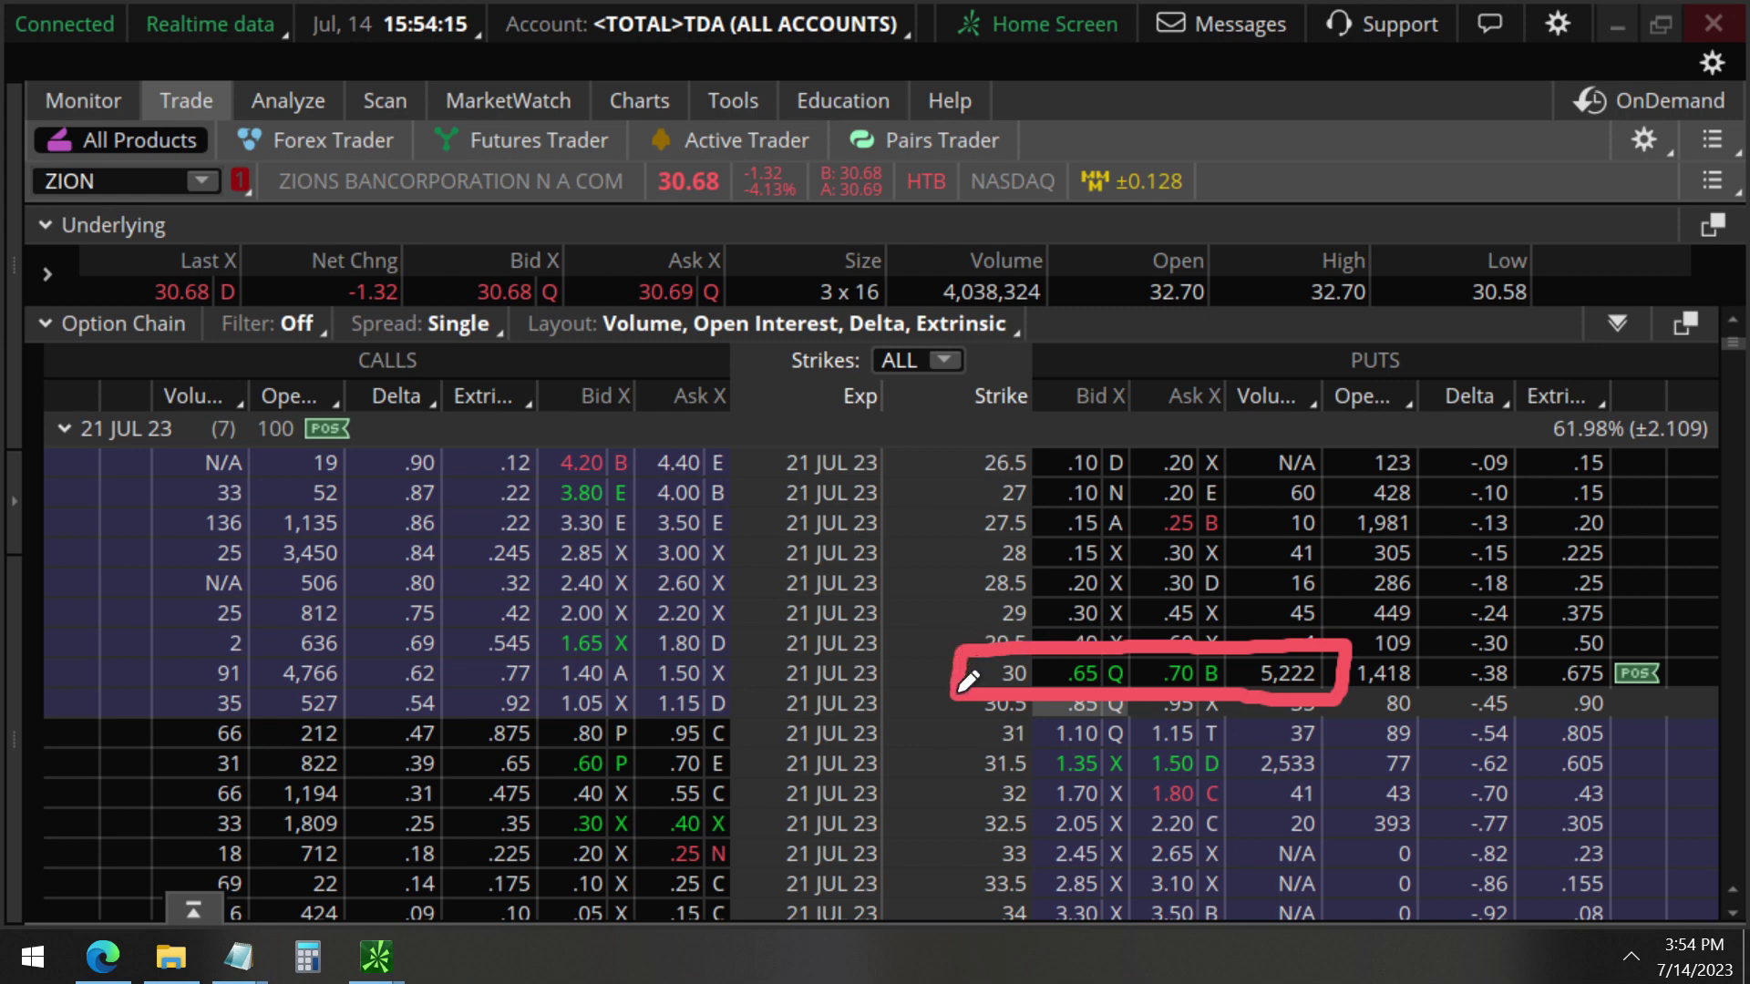
mouse_move(1334, 693)
mouse_down()
mouse_move(1438, 698)
mouse_move(1415, 640)
mouse_move(1342, 641)
mouse_up()
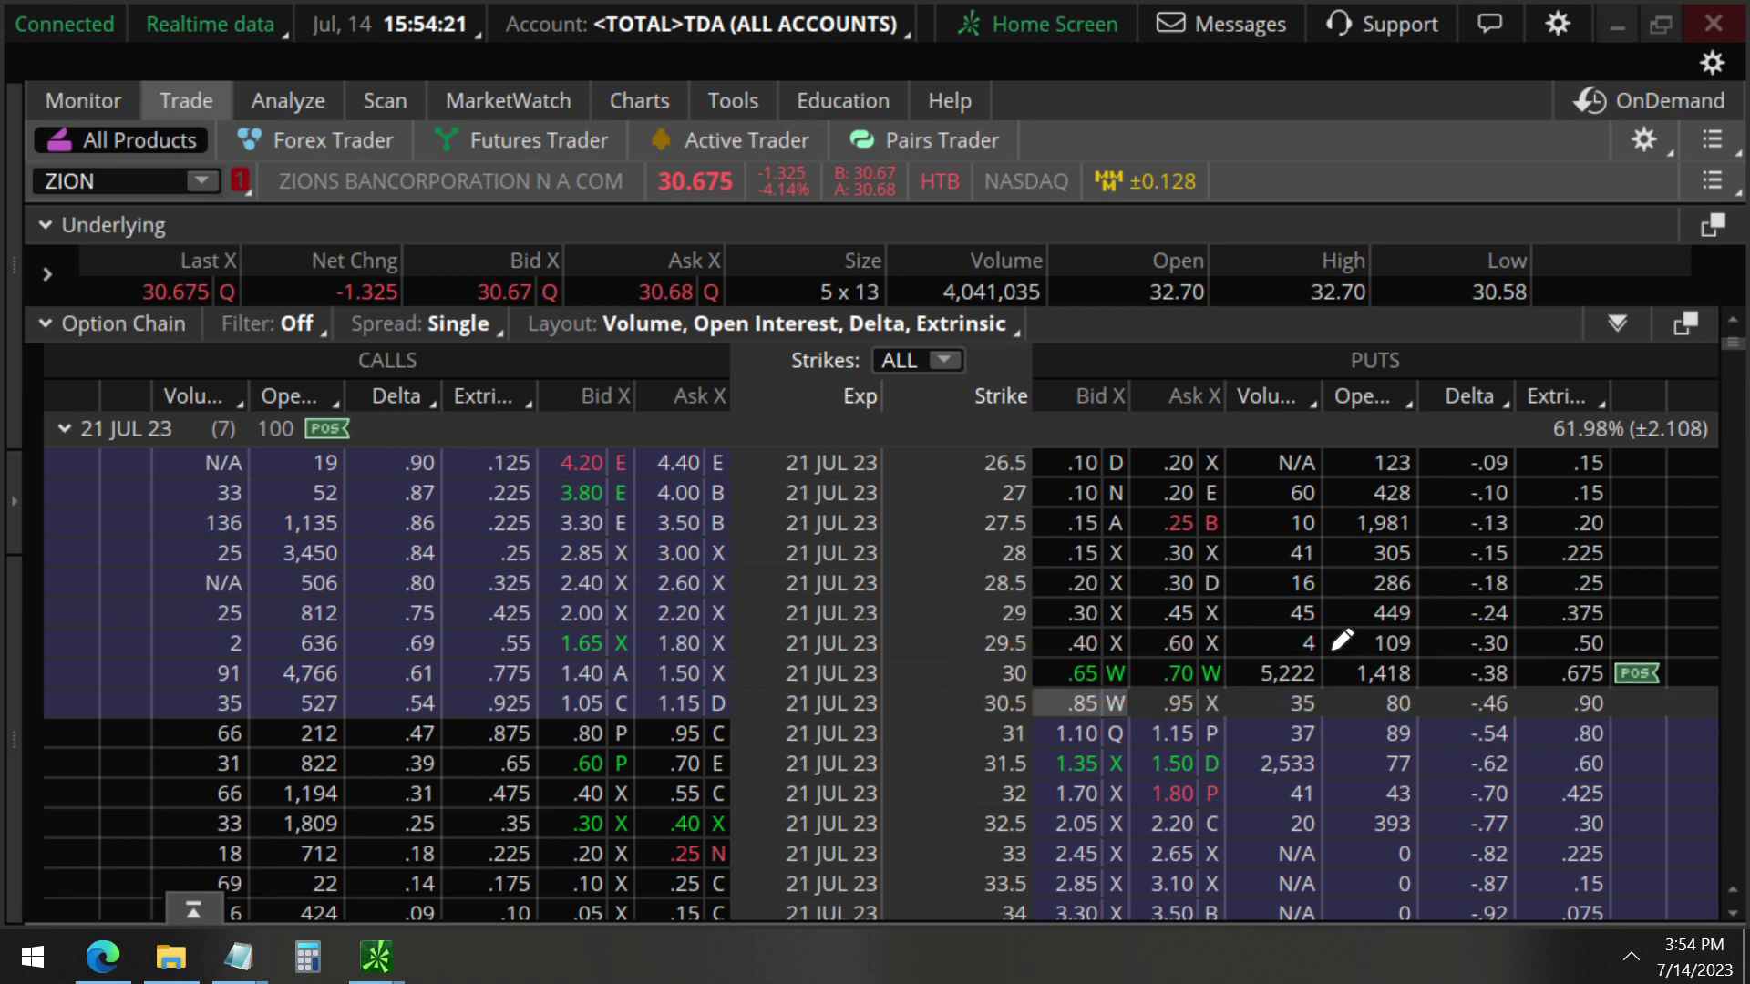
mouse_move(950, 790)
mouse_down()
mouse_move(1319, 782)
mouse_move(1329, 729)
mouse_move(1057, 731)
mouse_move(964, 755)
mouse_move(955, 784)
mouse_up()
mouse_move(1375, 778)
mouse_down()
mouse_move(1447, 753)
mouse_move(1349, 748)
mouse_move(1365, 777)
mouse_up()
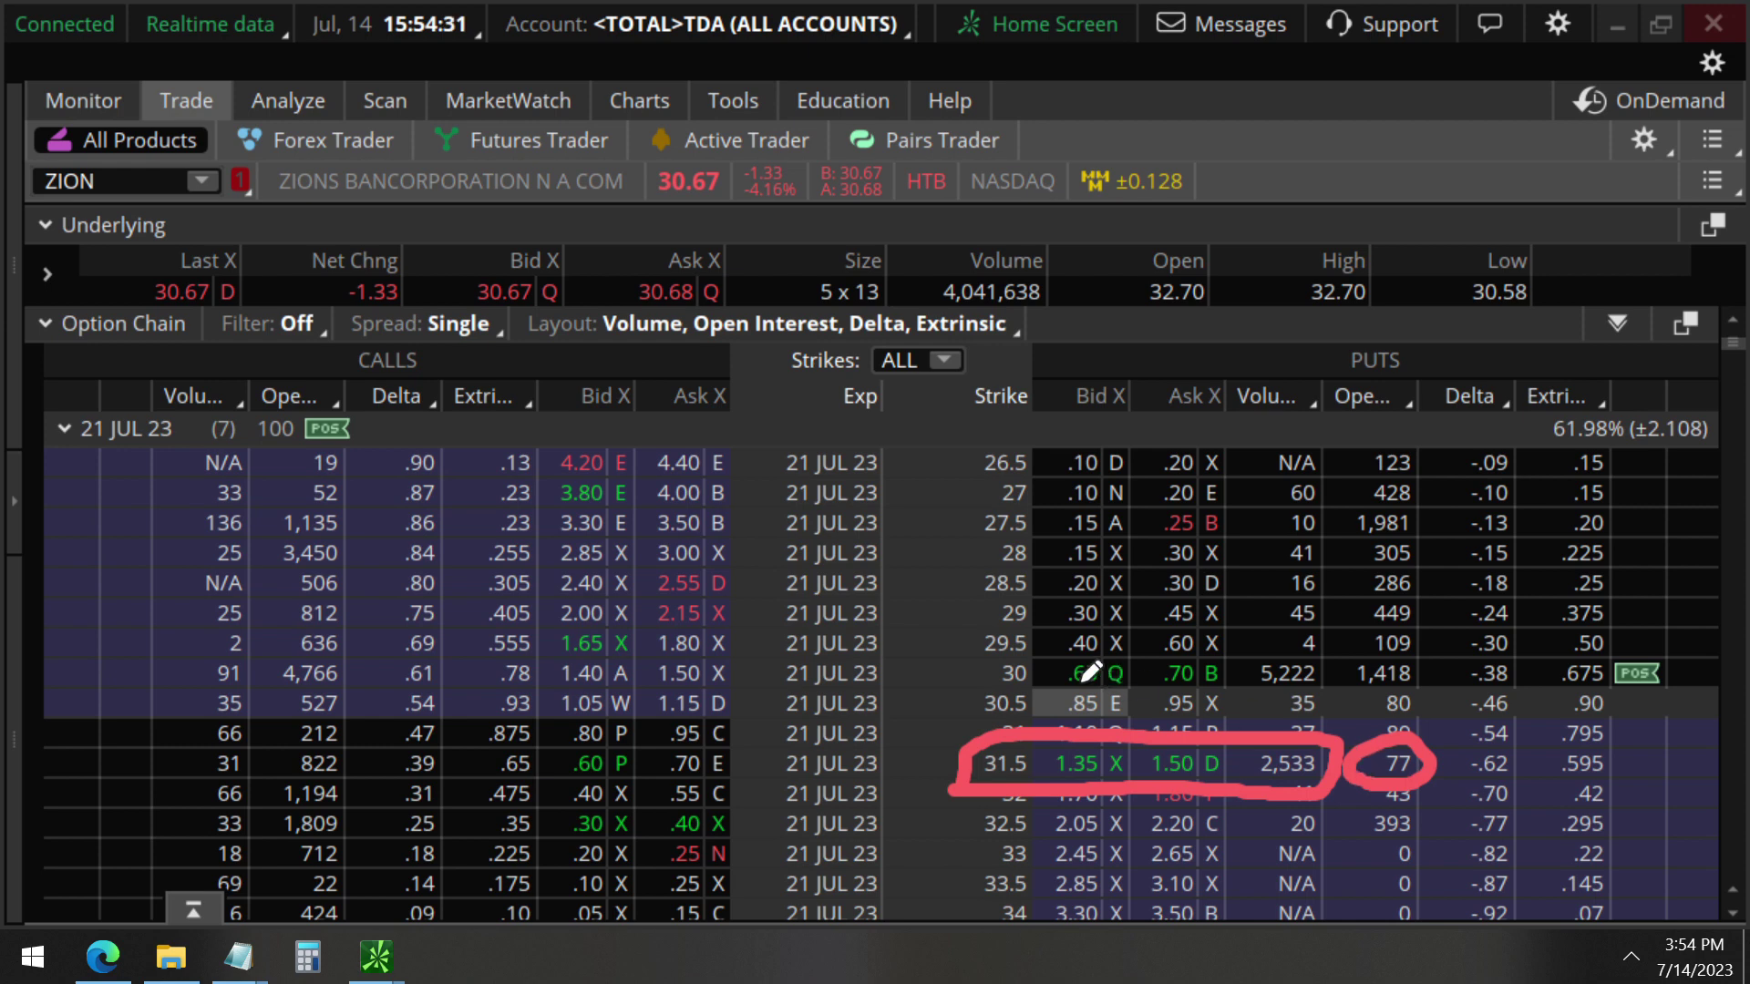
Set up a buy order for one ZION 21 JUL 23 30 put at the .70 ask and analyze it as a simulated trade
click(1178, 674)
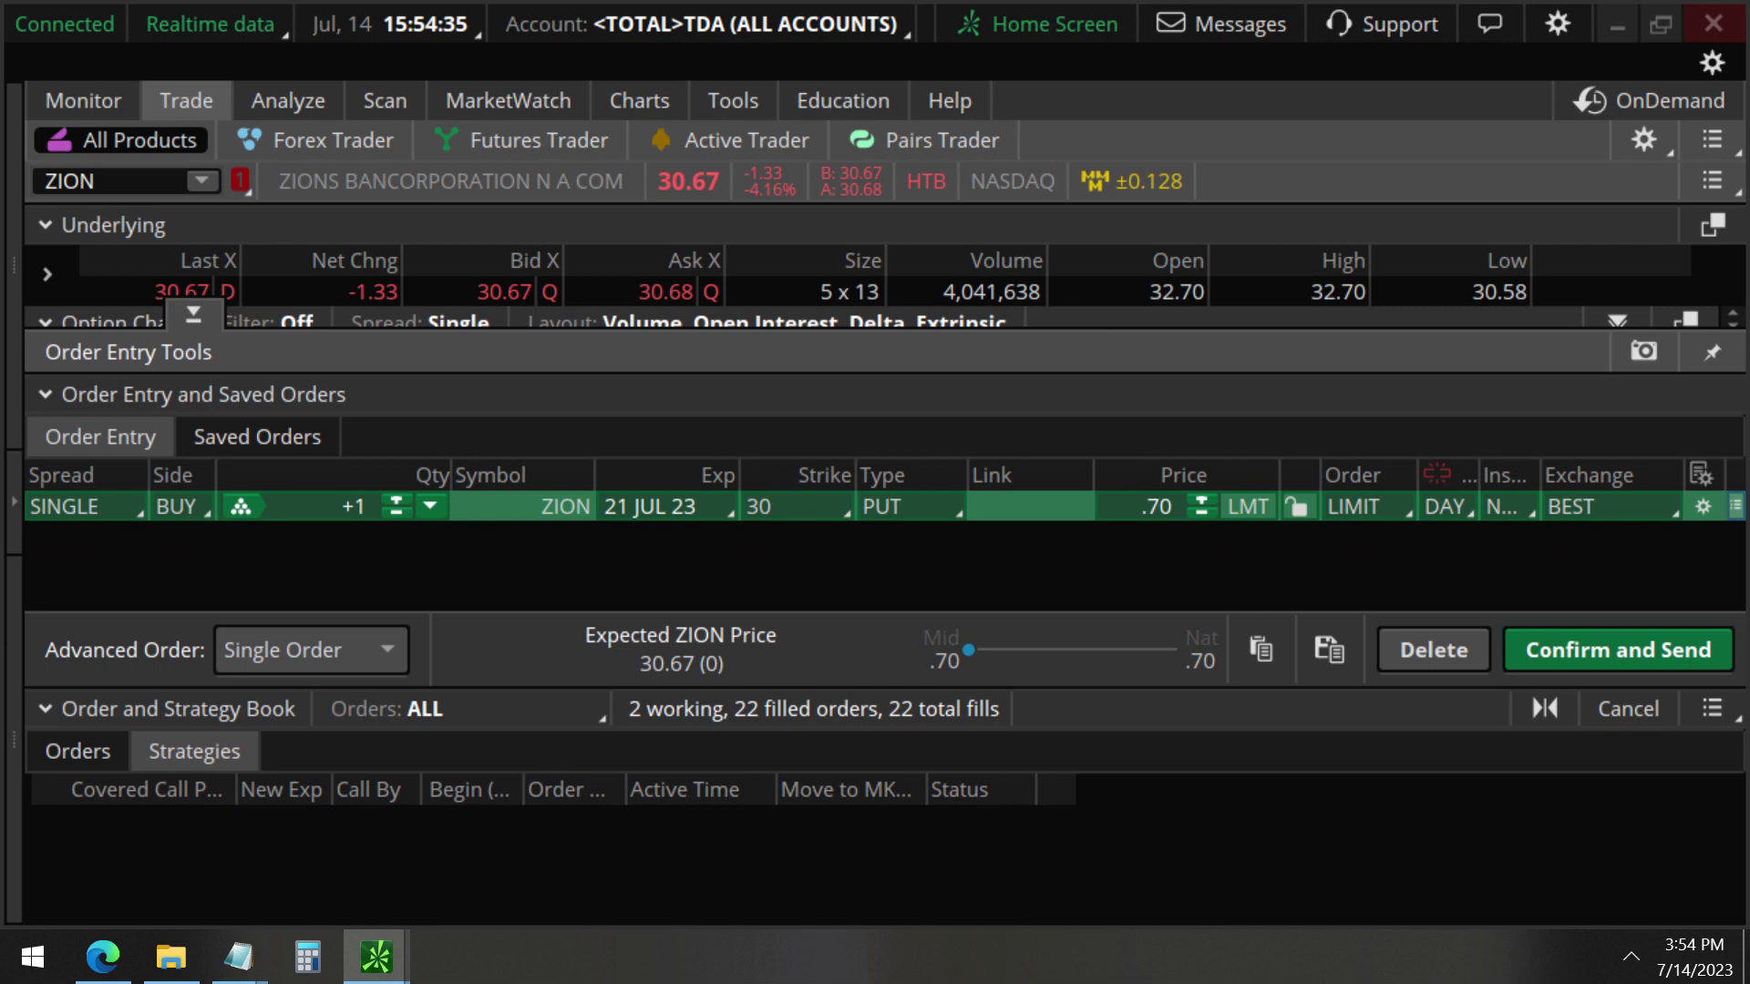
right_click(1271, 583)
click(1393, 390)
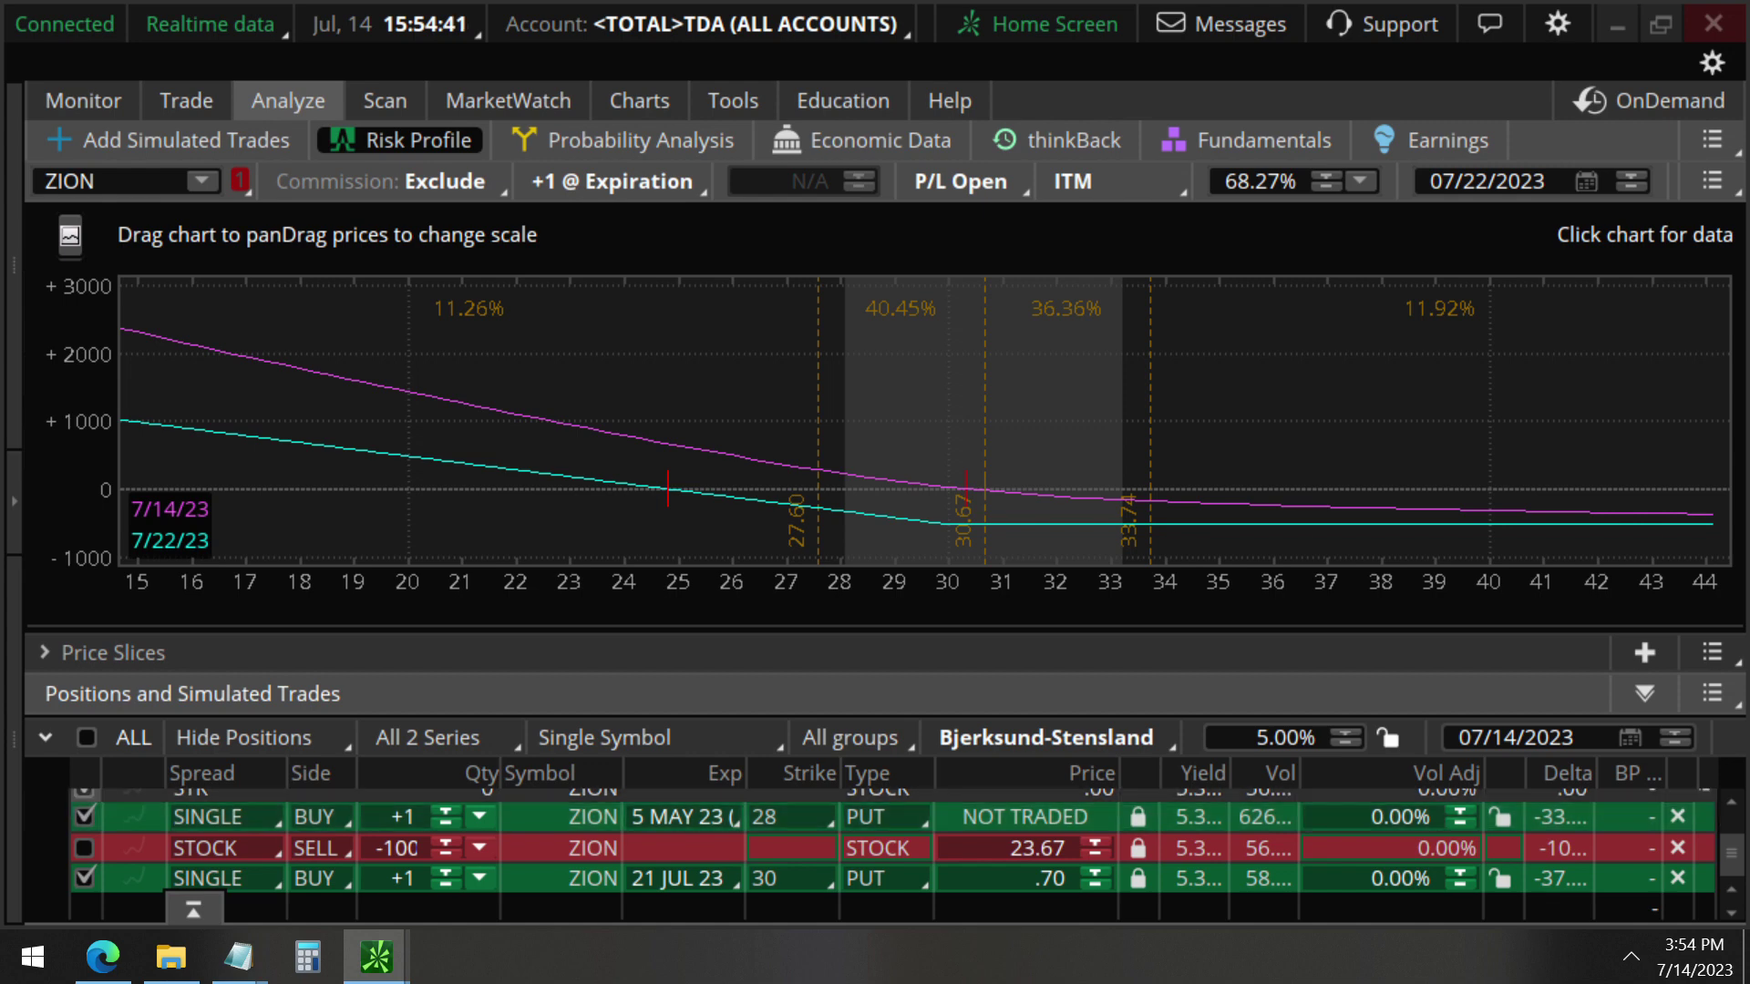
Include only the 21 JUL 23 30 put in the risk profile, leaving out the other simulated ZION trades
click(84, 847)
click(86, 737)
click(84, 878)
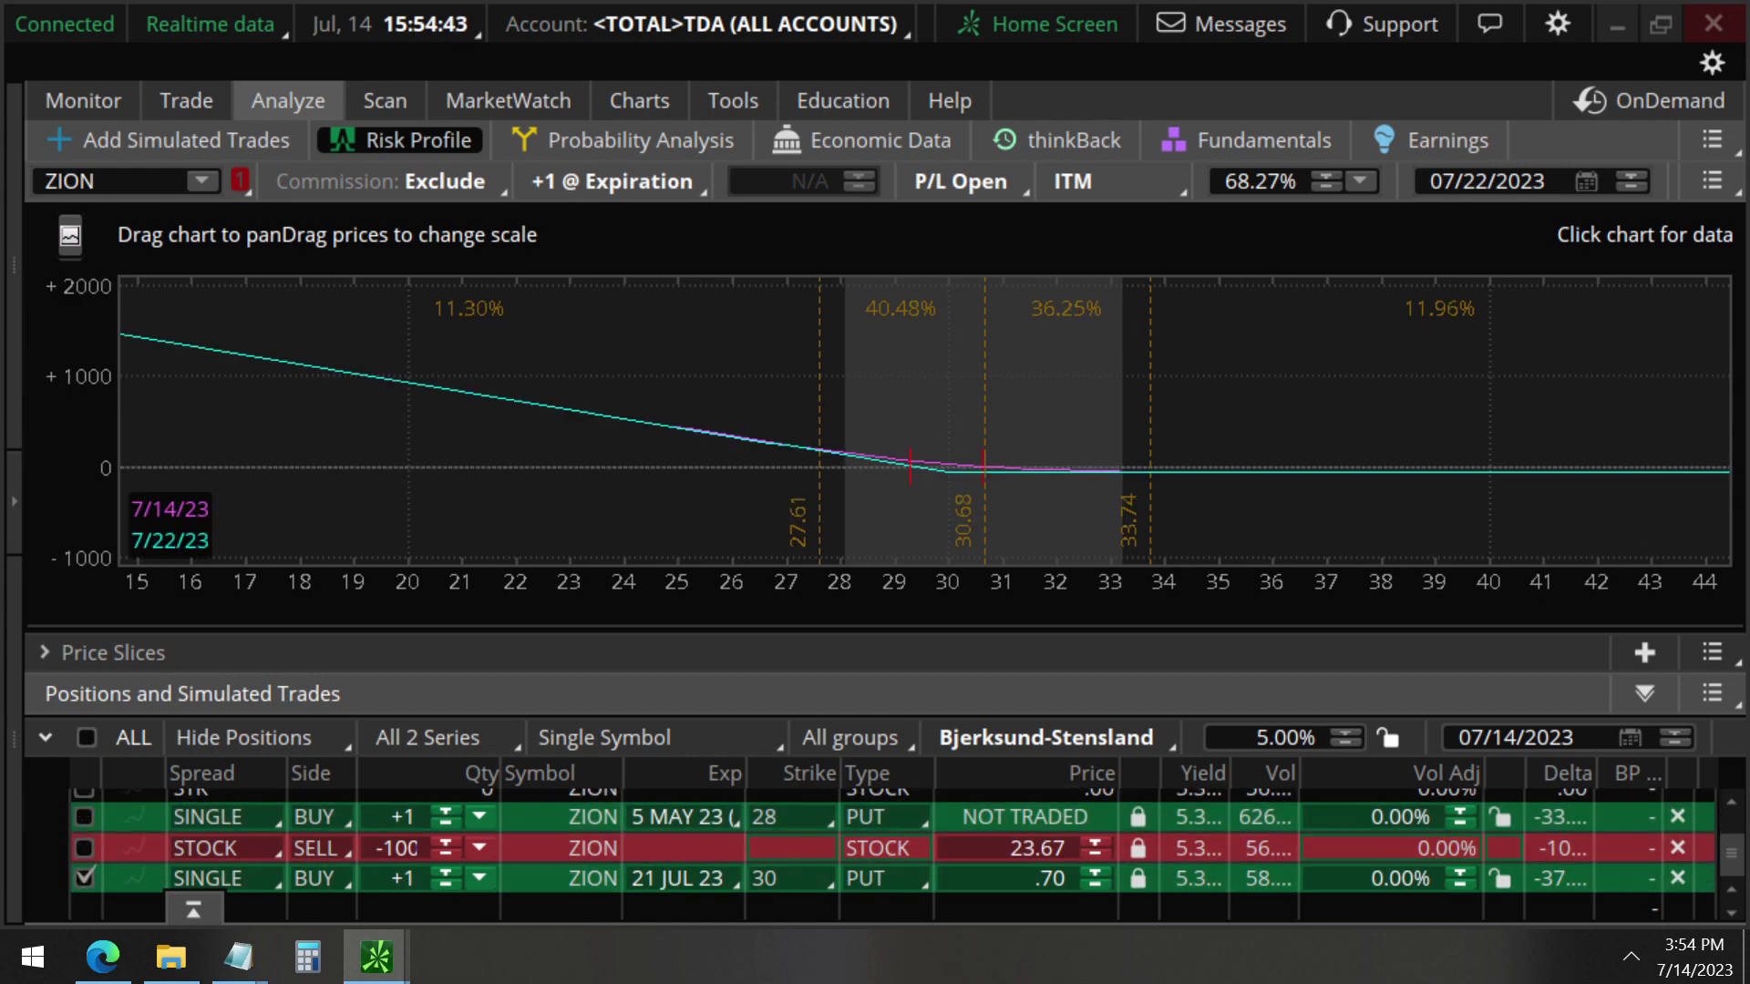
Examine the put's risk profile from the current stock price toward lower prices, and clear the marks
mouse_move(957, 430)
mouse_down()
mouse_move(1024, 586)
mouse_move(957, 438)
mouse_move(1000, 584)
mouse_move(665, 611)
mouse_move(735, 660)
mouse_up()
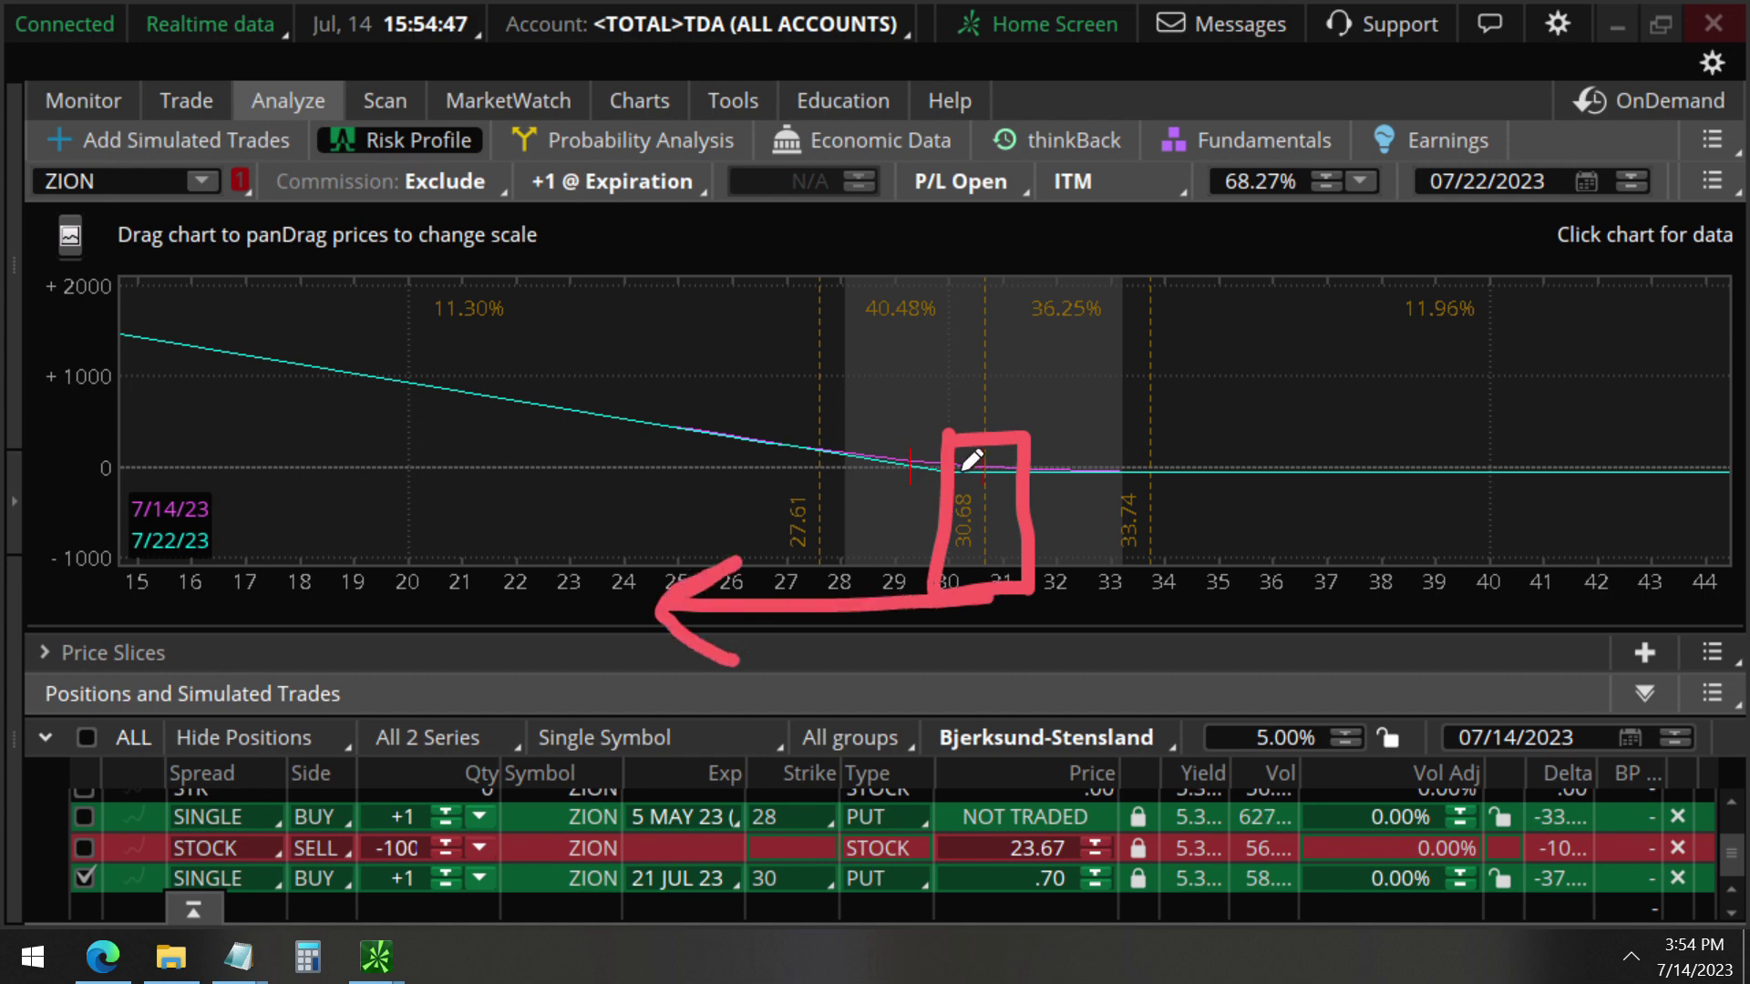
mouse_move(983, 462)
mouse_down()
mouse_move(675, 401)
mouse_move(626, 416)
mouse_move(672, 374)
mouse_up()
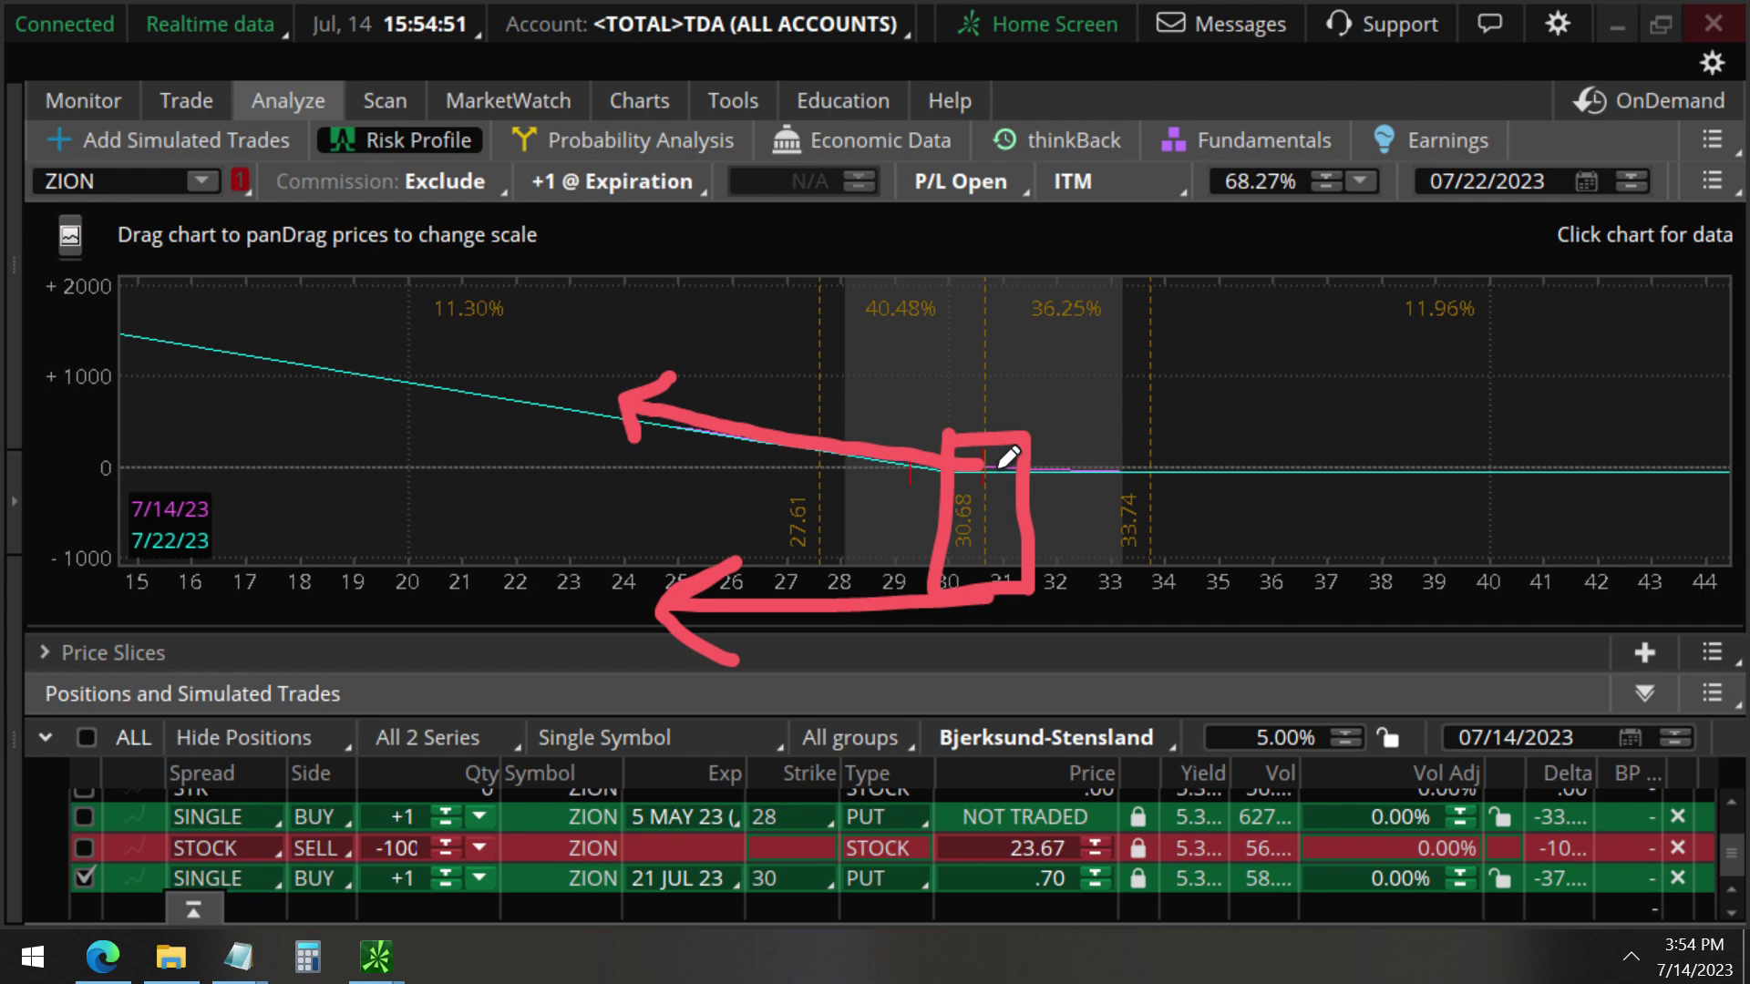
mouse_move(1000, 467)
mouse_down()
mouse_move(137, 470)
mouse_move(80, 495)
mouse_move(100, 438)
mouse_move(57, 330)
mouse_move(111, 335)
mouse_up()
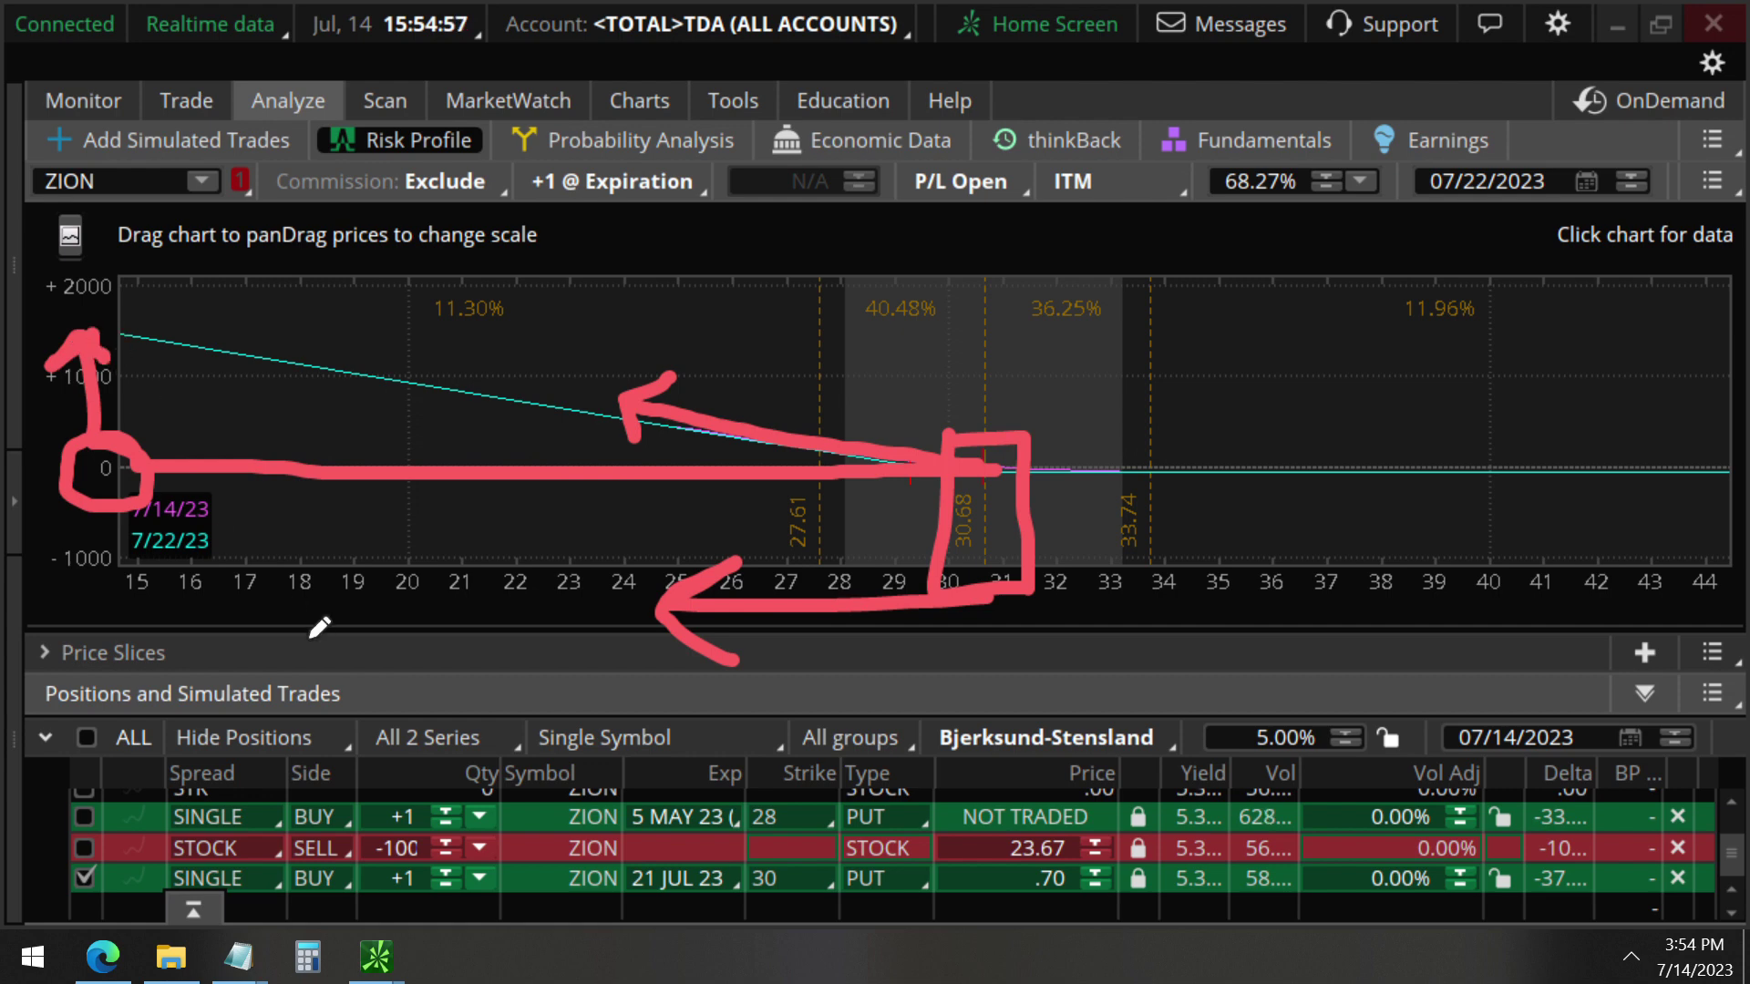
key(Escape)
Check the put's delta at the current stock price in the price slices, and collapse the slices
mouse_move(550, 773)
mouse_down()
mouse_move(663, 720)
mouse_move(561, 764)
mouse_up()
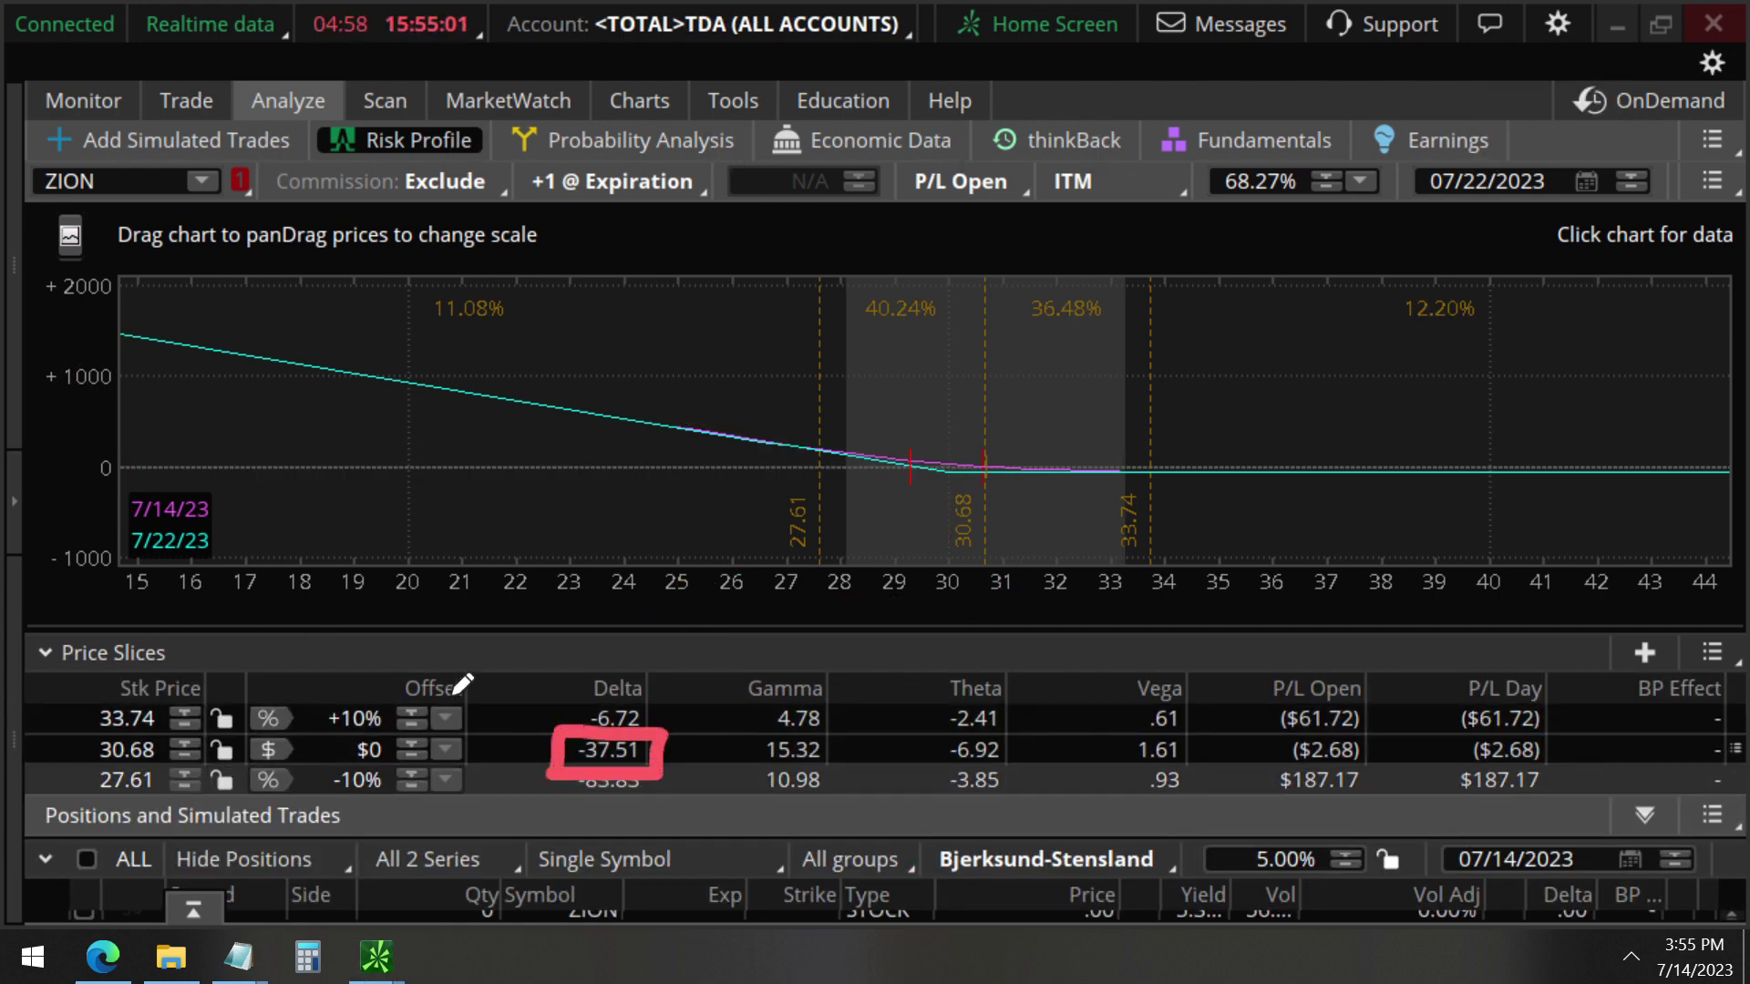
key(Escape)
click(100, 653)
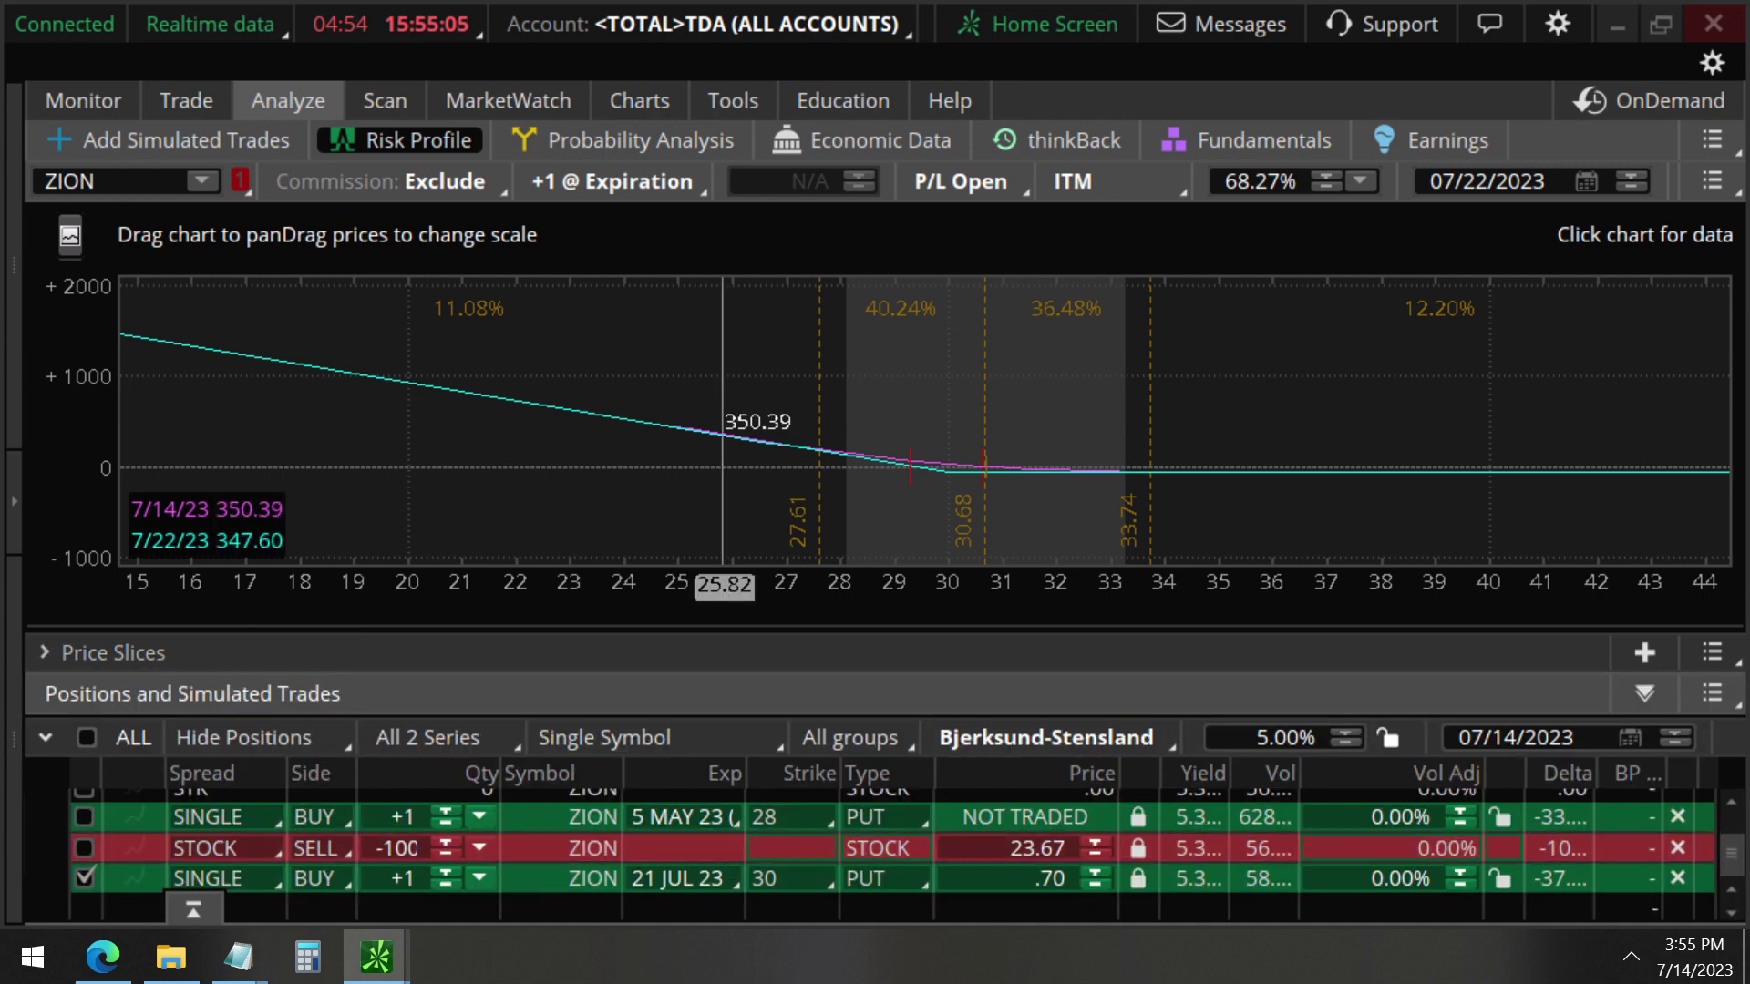
Return to the ZION price chart and examine the upcoming earnings event and the area following the latest candle
click(639, 100)
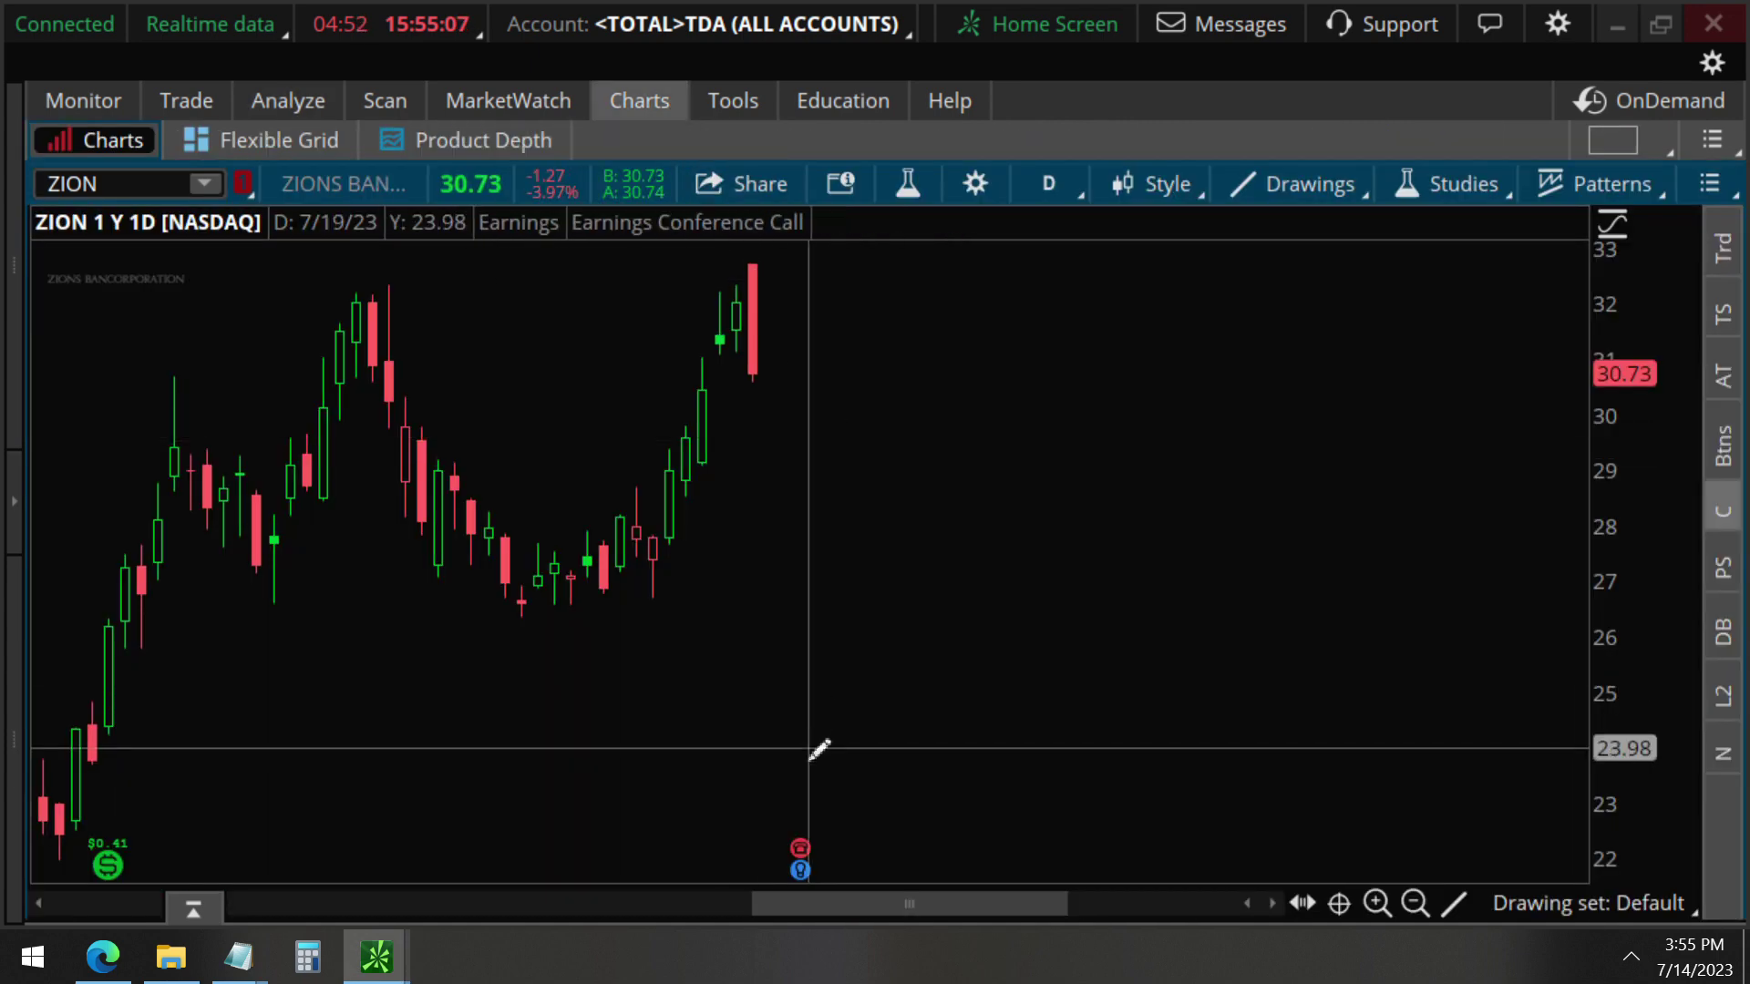
mouse_move(800, 837)
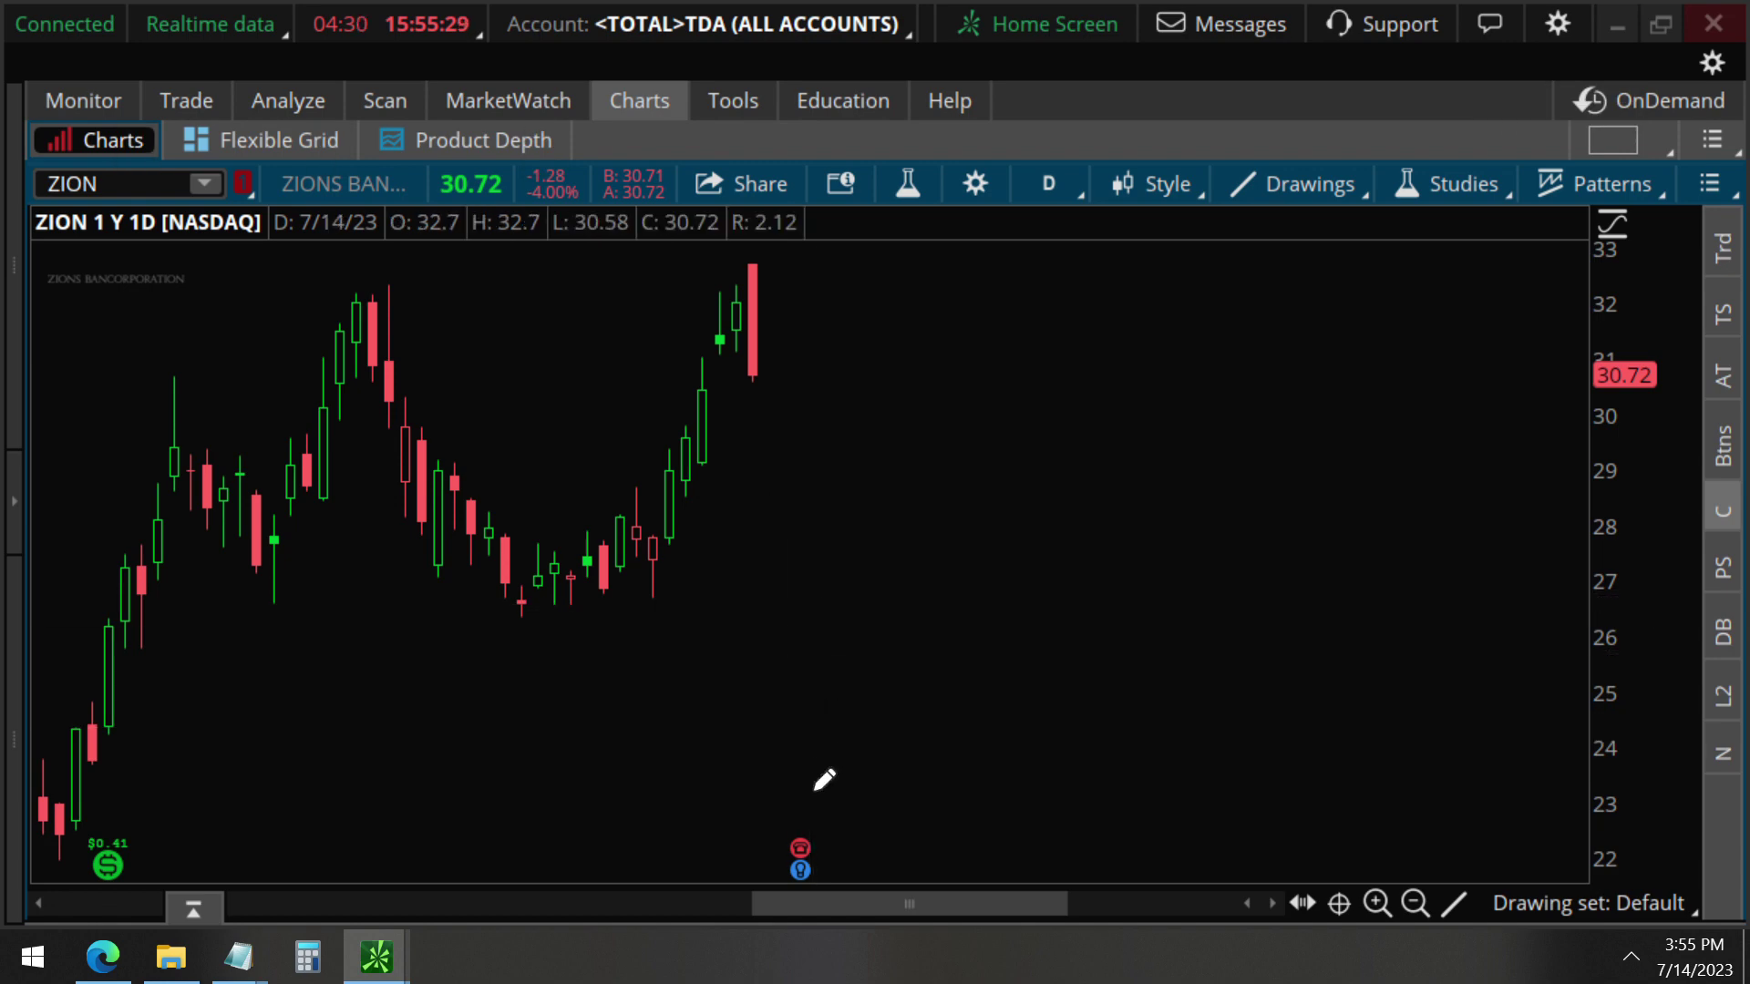
mouse_move(768, 814)
mouse_down()
mouse_move(846, 811)
mouse_move(847, 878)
mouse_up()
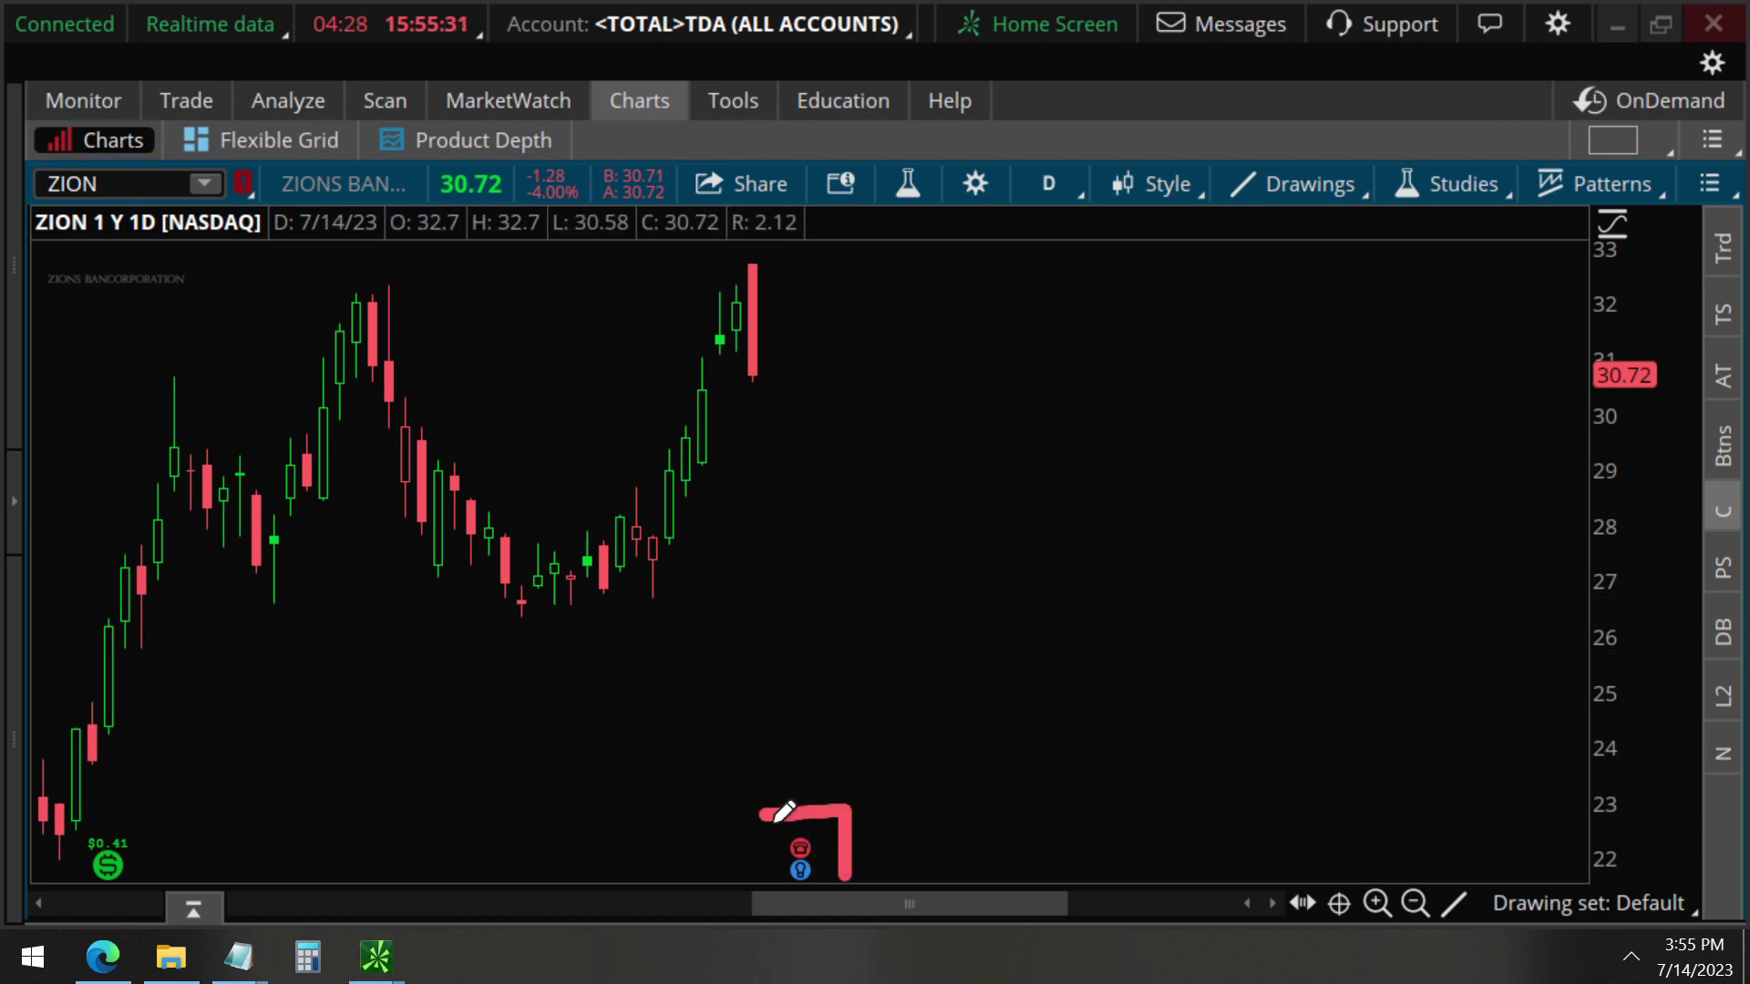
mouse_move(761, 812)
mouse_down()
mouse_move(770, 882)
mouse_move(840, 889)
mouse_move(846, 873)
mouse_up()
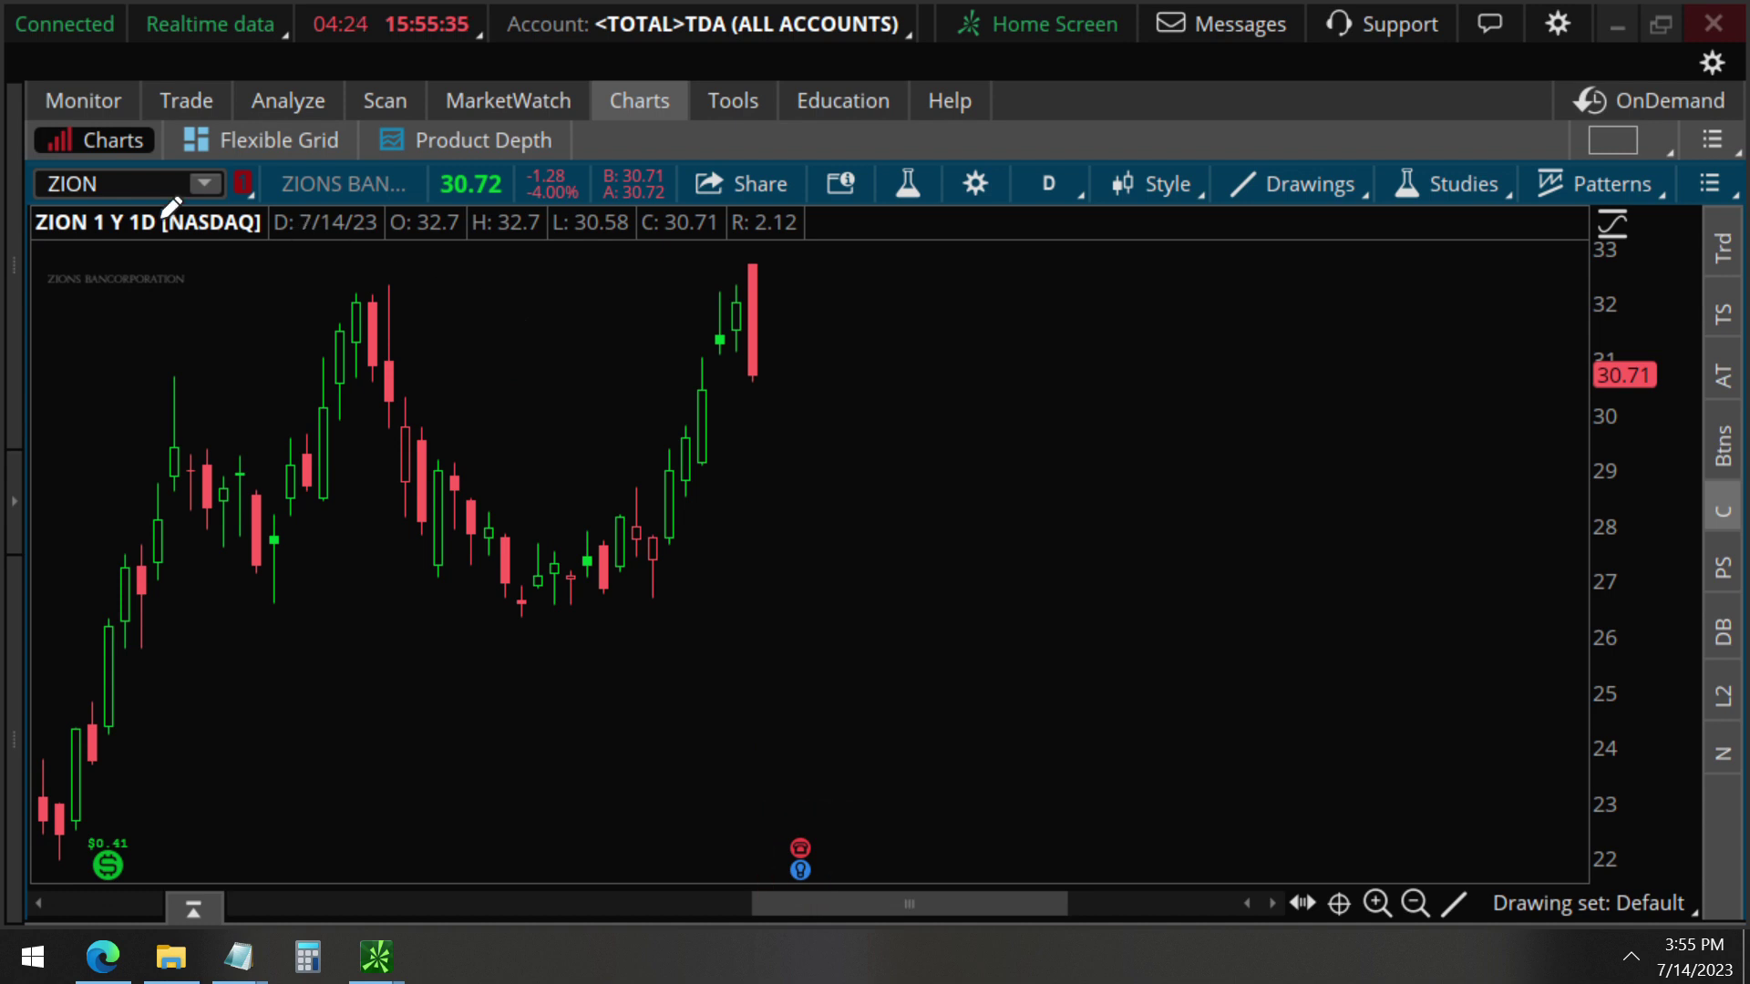
drag(36, 206, 523, 204)
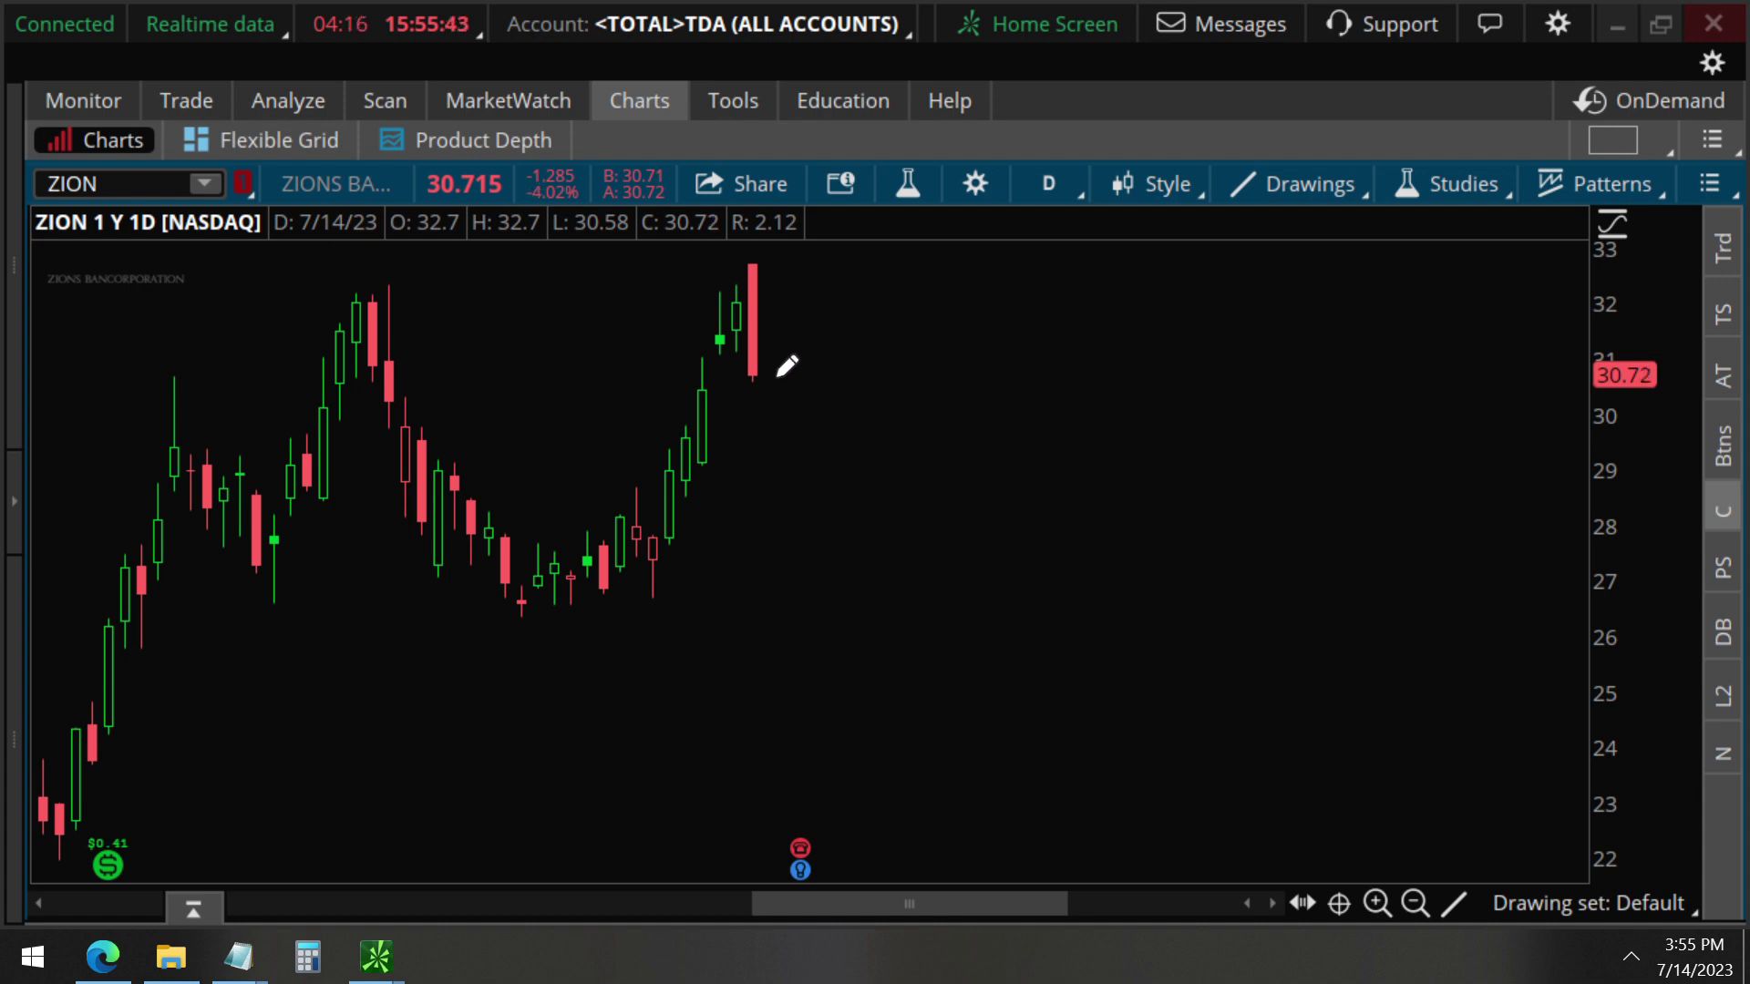
mouse_move(781, 375)
mouse_down()
mouse_move(942, 604)
mouse_move(1062, 727)
mouse_move(895, 705)
mouse_move(1059, 586)
mouse_move(1070, 729)
mouse_move(905, 700)
mouse_move(1067, 590)
mouse_move(1059, 715)
mouse_move(949, 675)
mouse_move(1049, 611)
mouse_move(1048, 707)
mouse_move(969, 672)
mouse_move(1047, 618)
mouse_up()
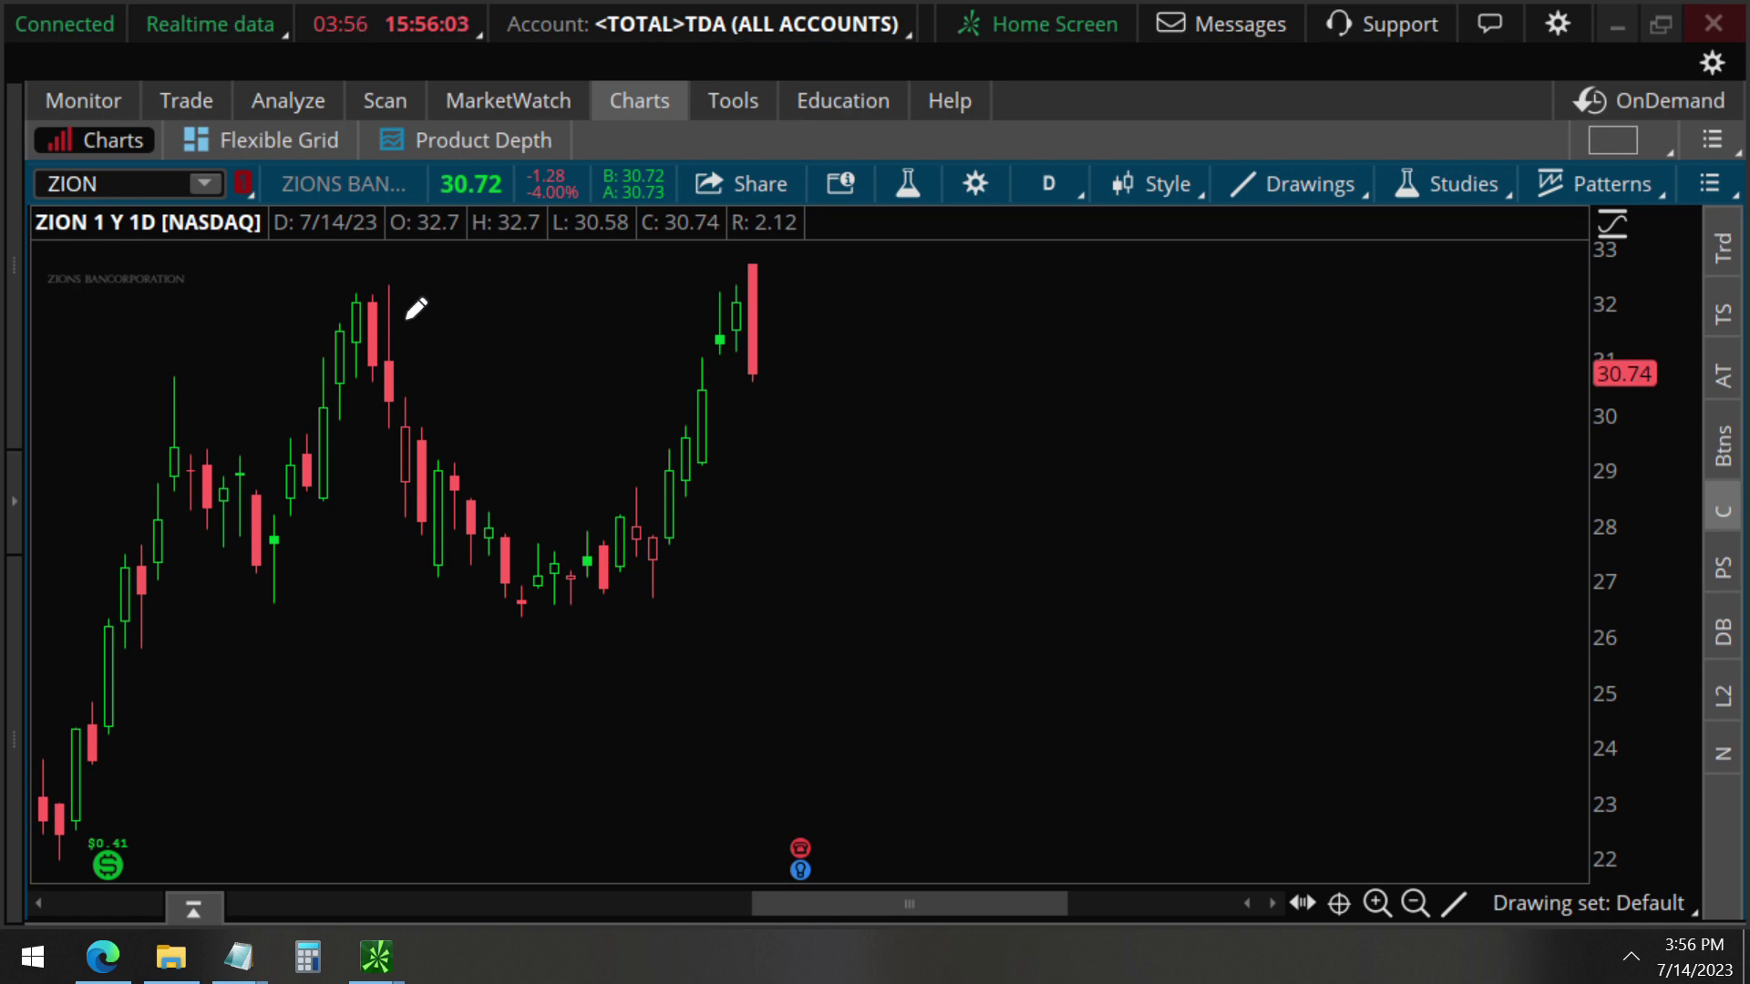
drag(35, 224, 639, 224)
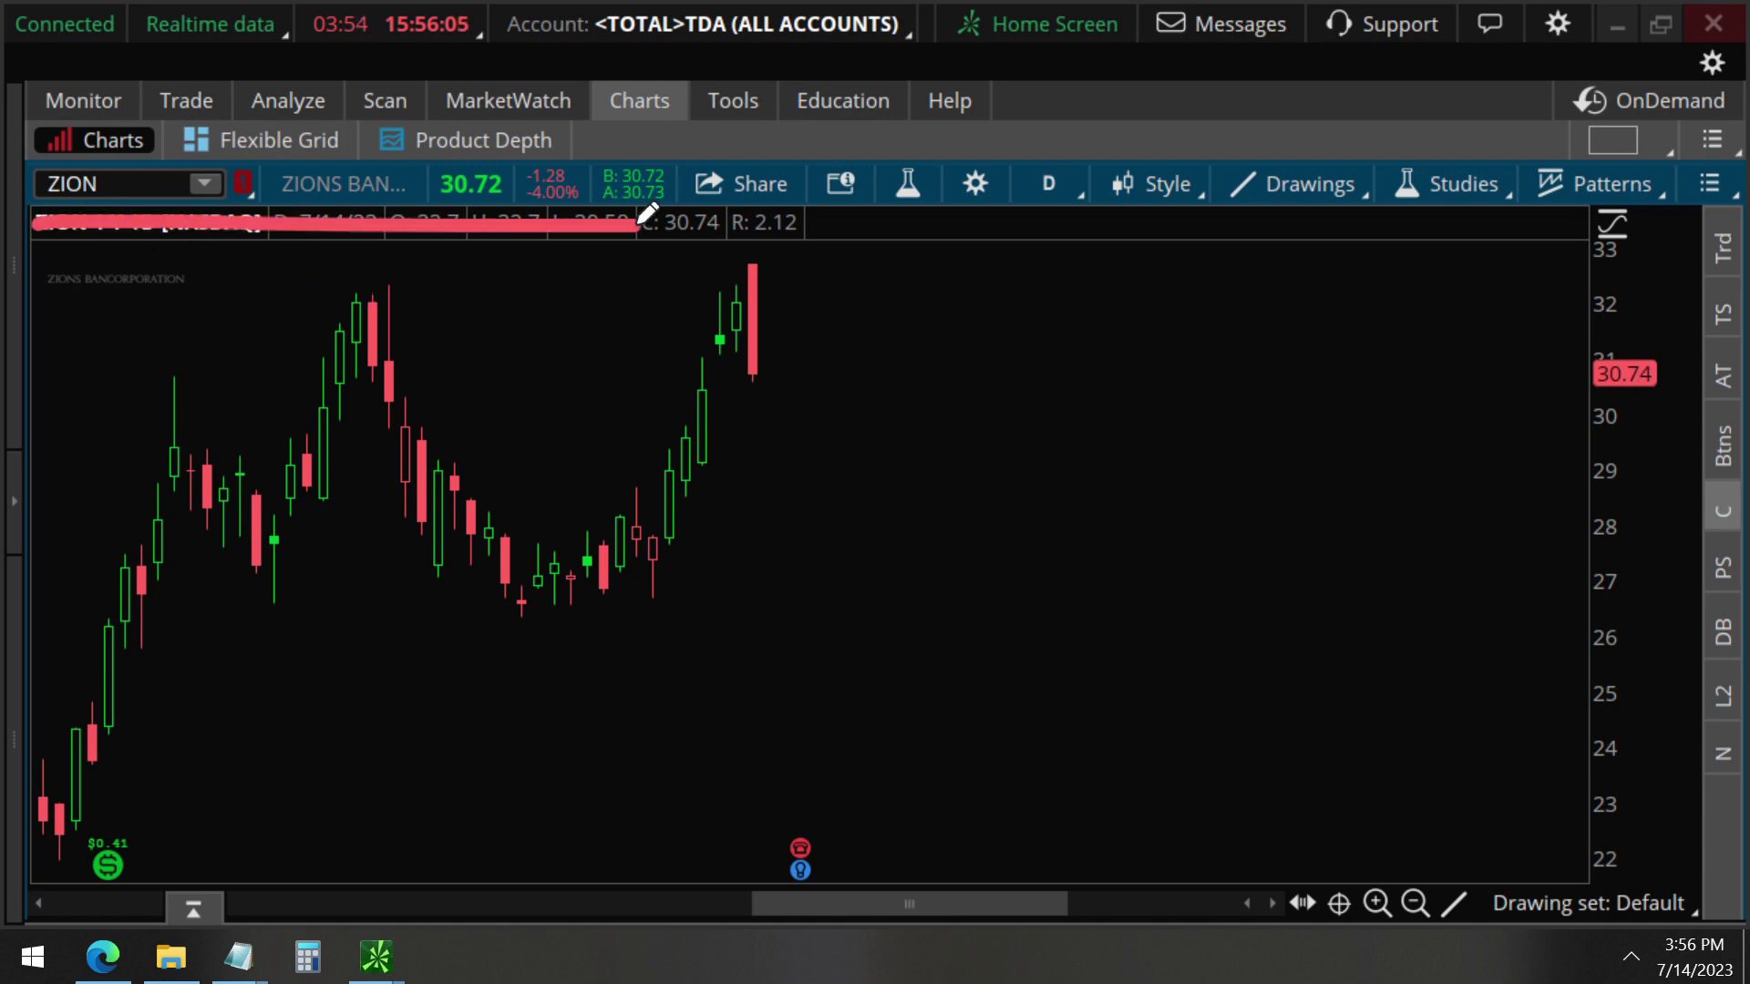